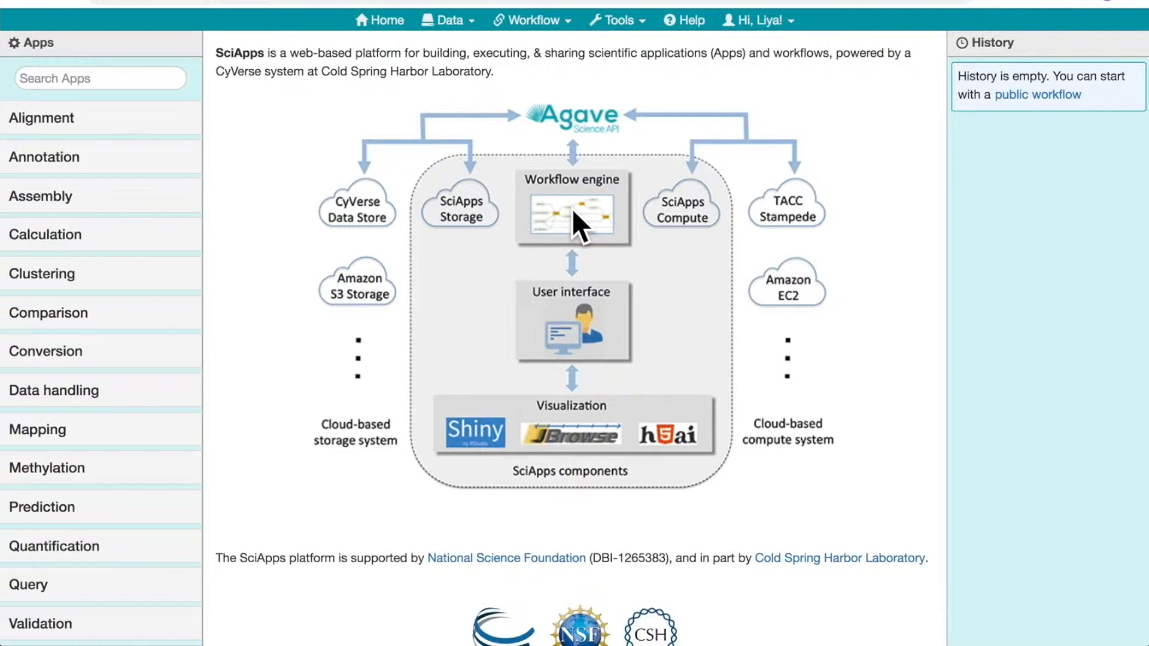
# Load the MC_B73_pollen_RNAseq workflow from the MaizeCODE data into the history and expand the outputs of both its jobs
pyautogui.click(446, 16)
pyautogui.click(461, 48)
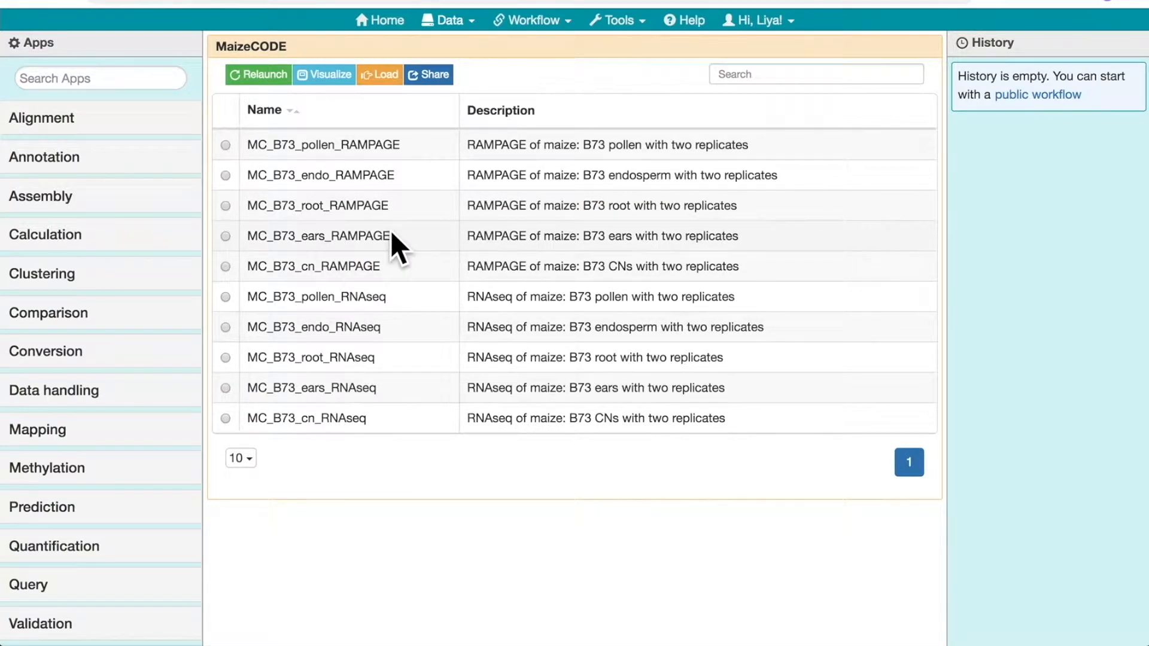
pyautogui.click(225, 297)
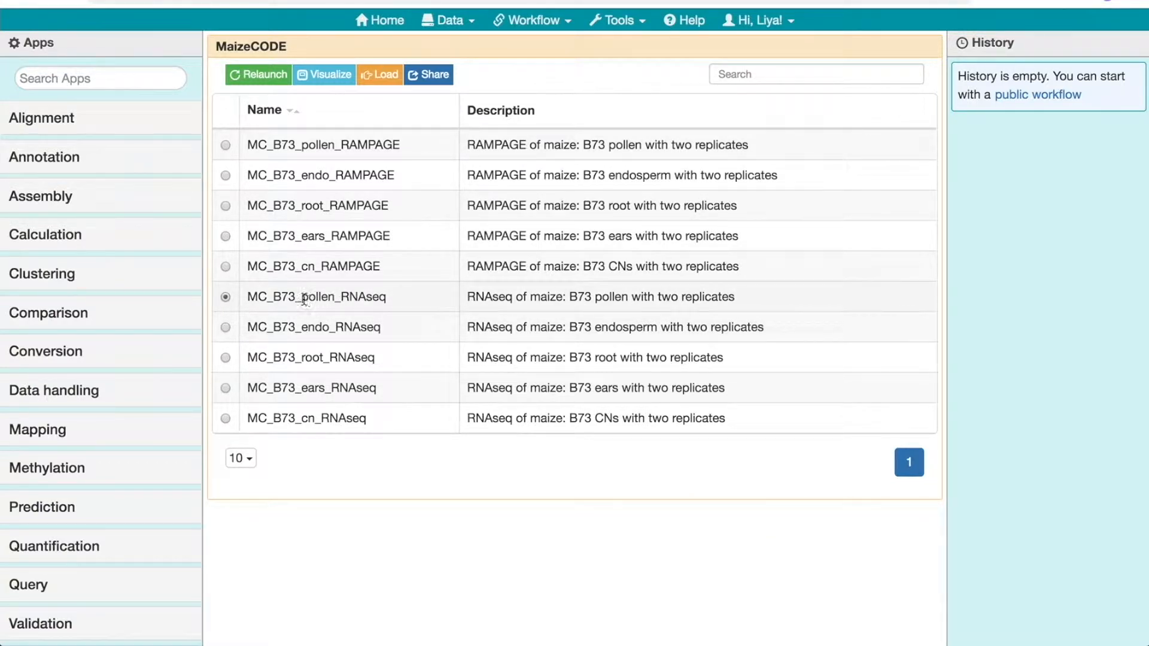
pyautogui.click(382, 76)
pyautogui.click(976, 125)
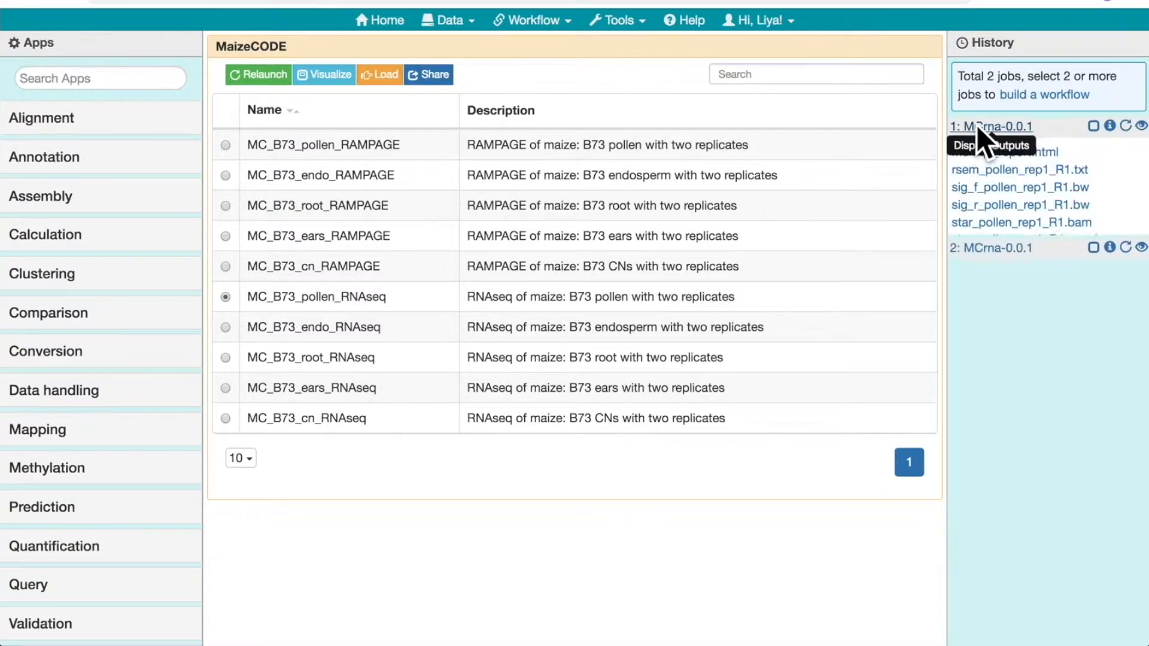
pyautogui.click(971, 284)
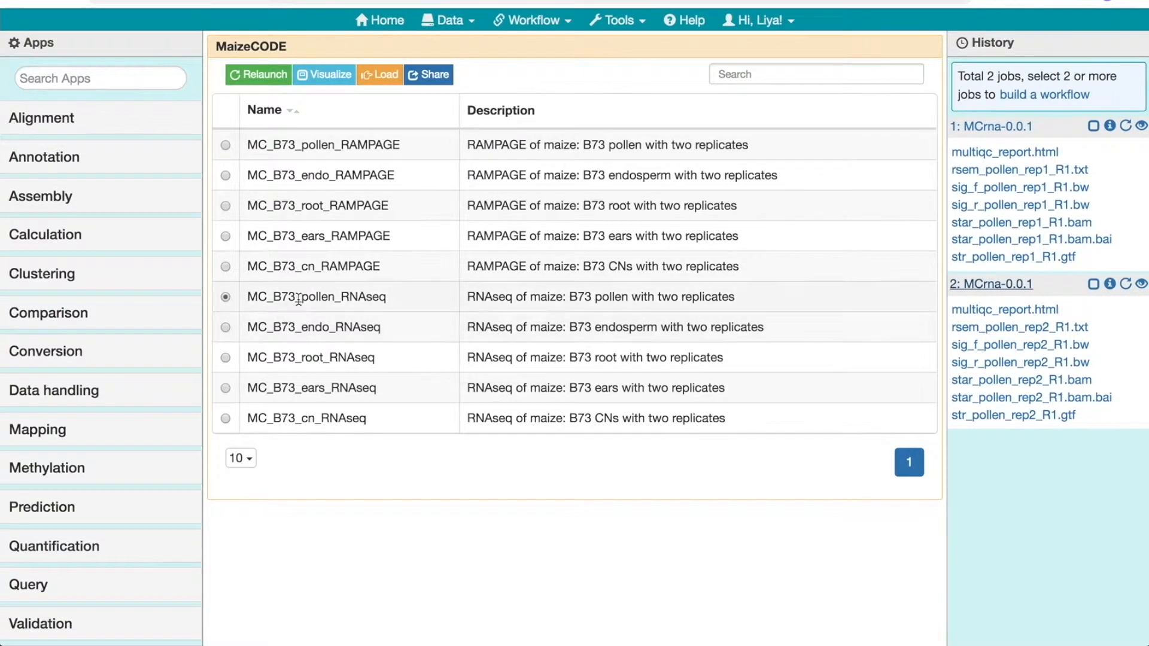
# Load the MC_B73_root_RNAseq workflow into the history and expand the outputs of jobs 3 and 4
pyautogui.click(226, 358)
pyautogui.click(379, 75)
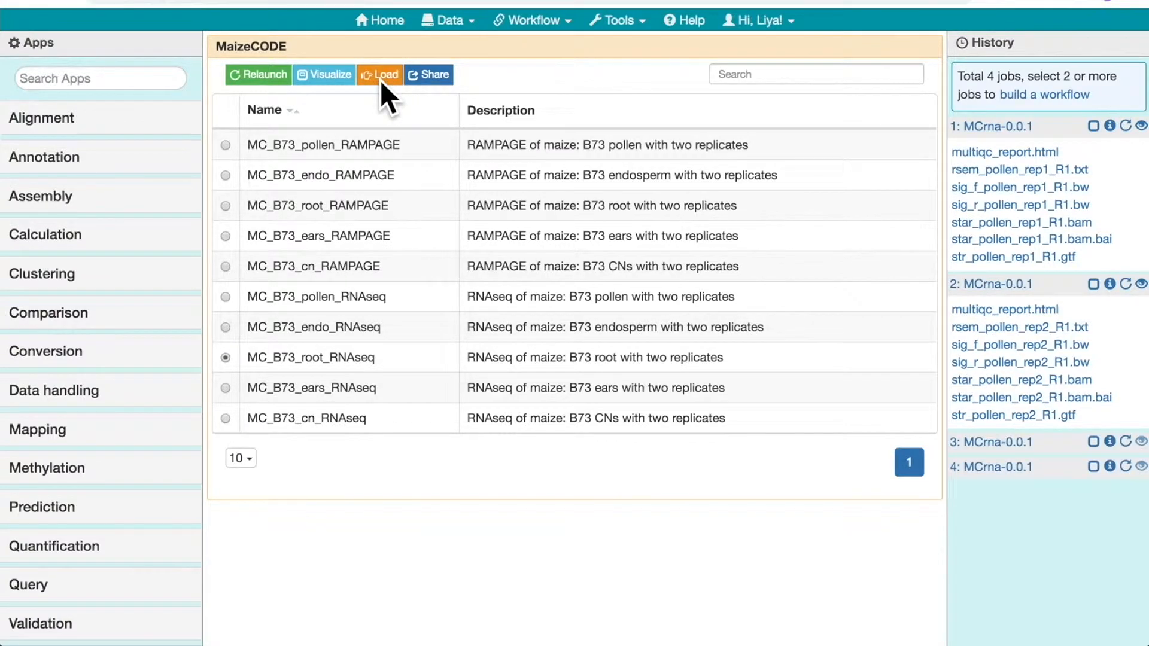
pyautogui.click(978, 442)
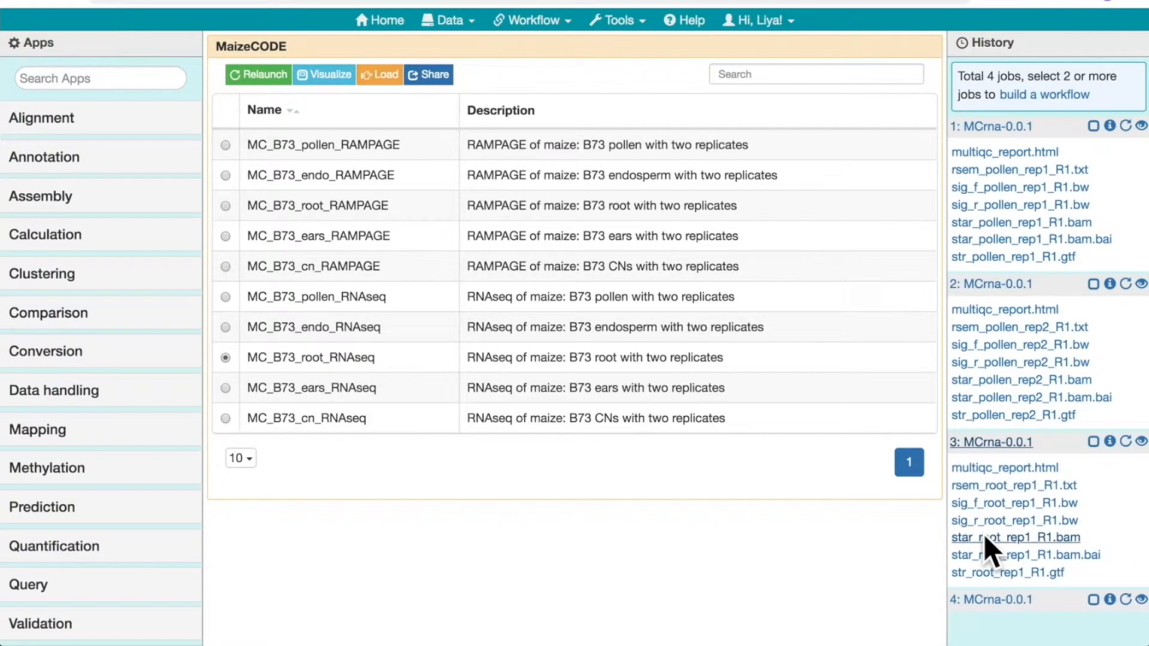
pyautogui.click(984, 599)
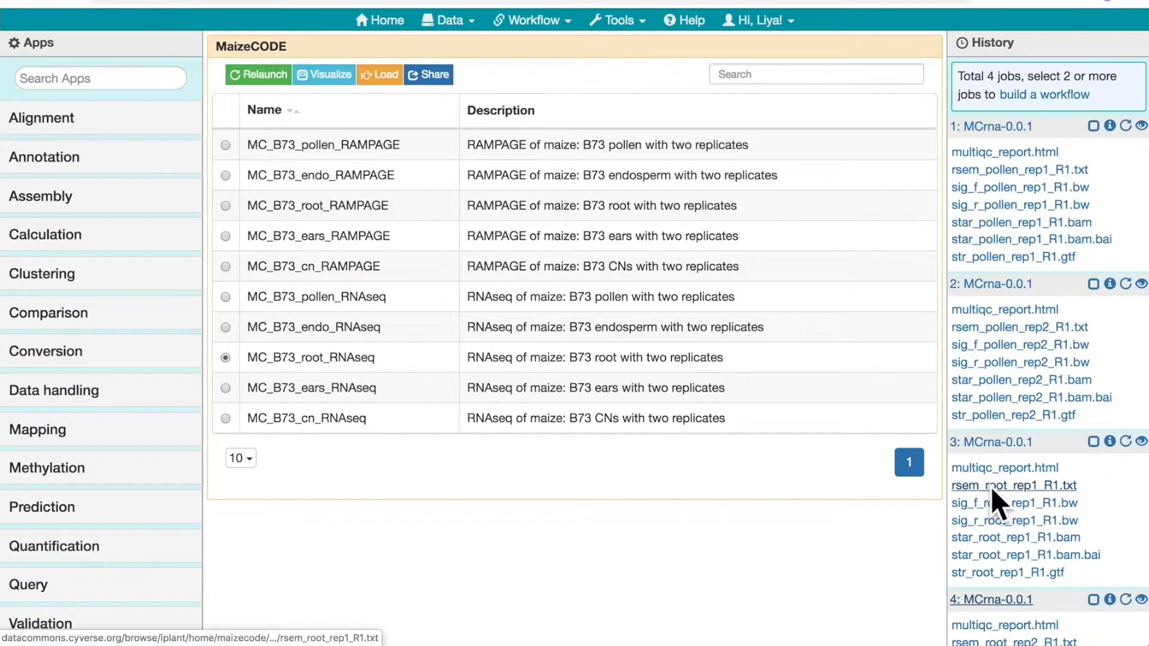
pyautogui.scroll(-3, 991, 486)
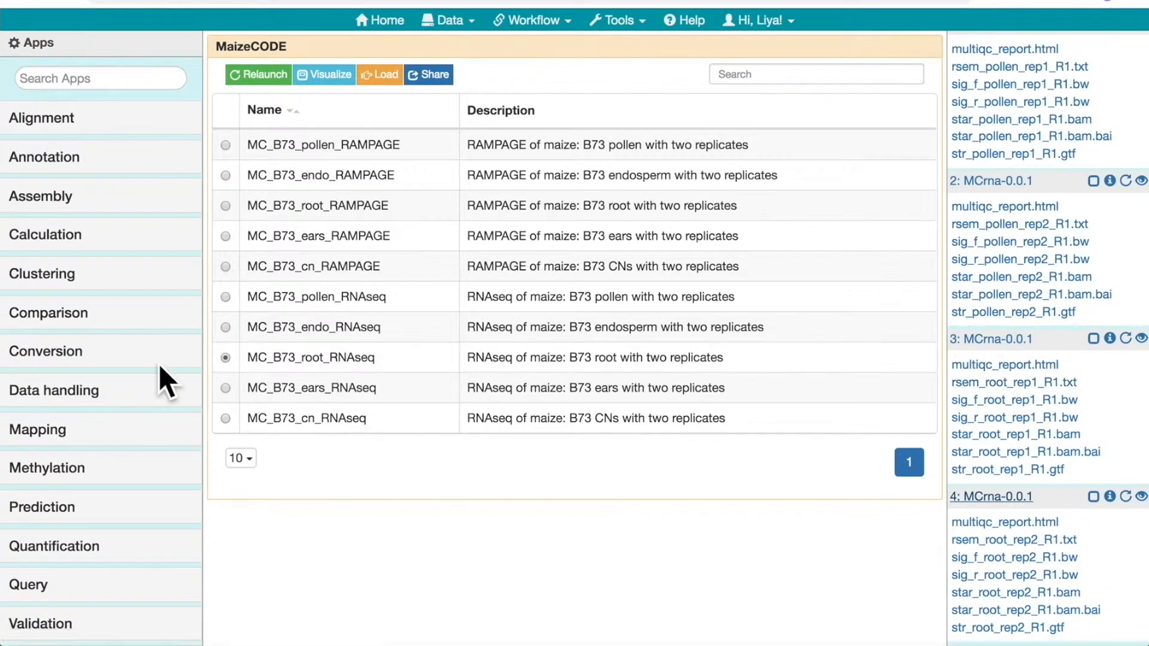
# Open the RSEM_de-1.3.0 comparison app and add a second replicate input for both Sample 1 and Sample 2
pyautogui.click(51, 311)
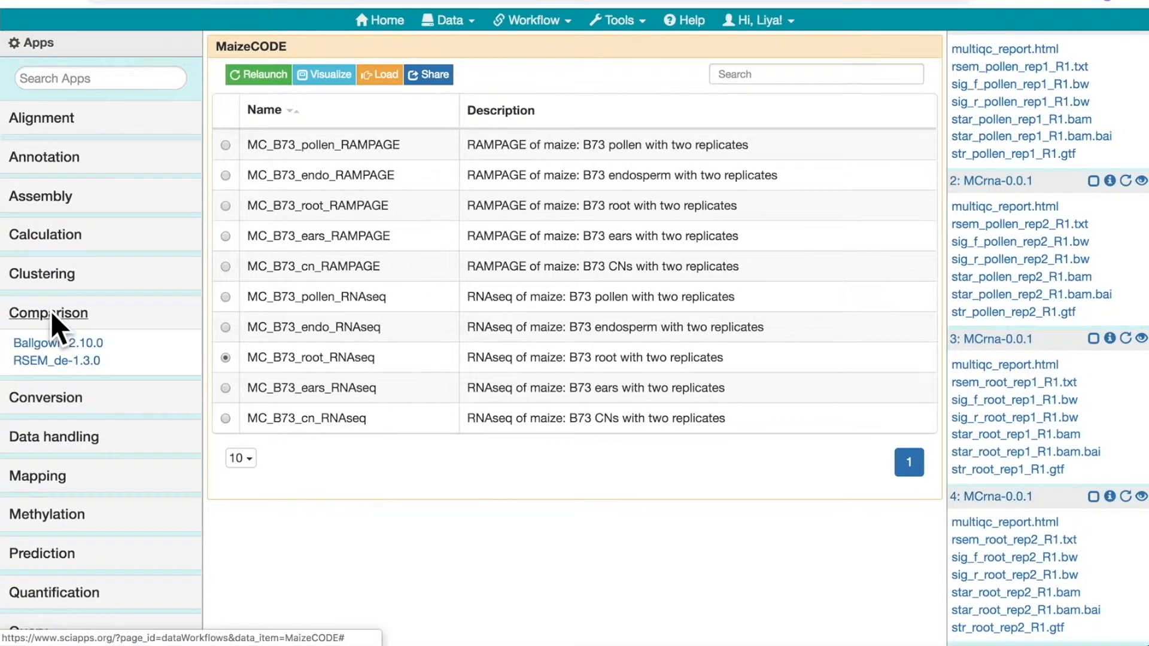
pyautogui.click(45, 359)
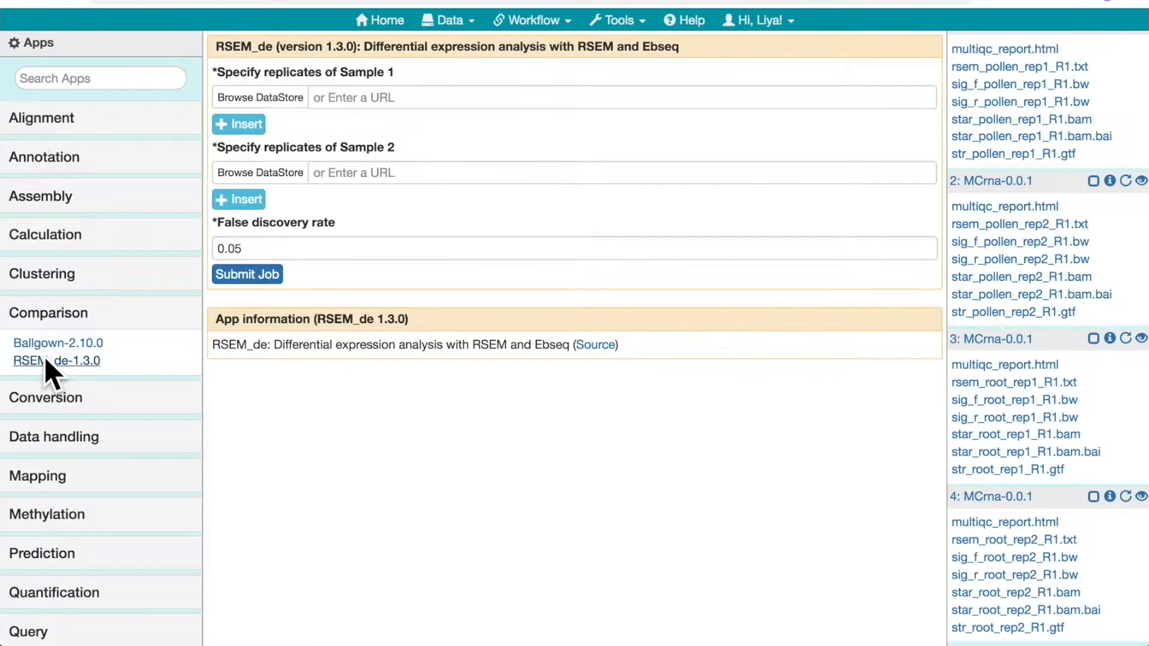
pyautogui.click(237, 124)
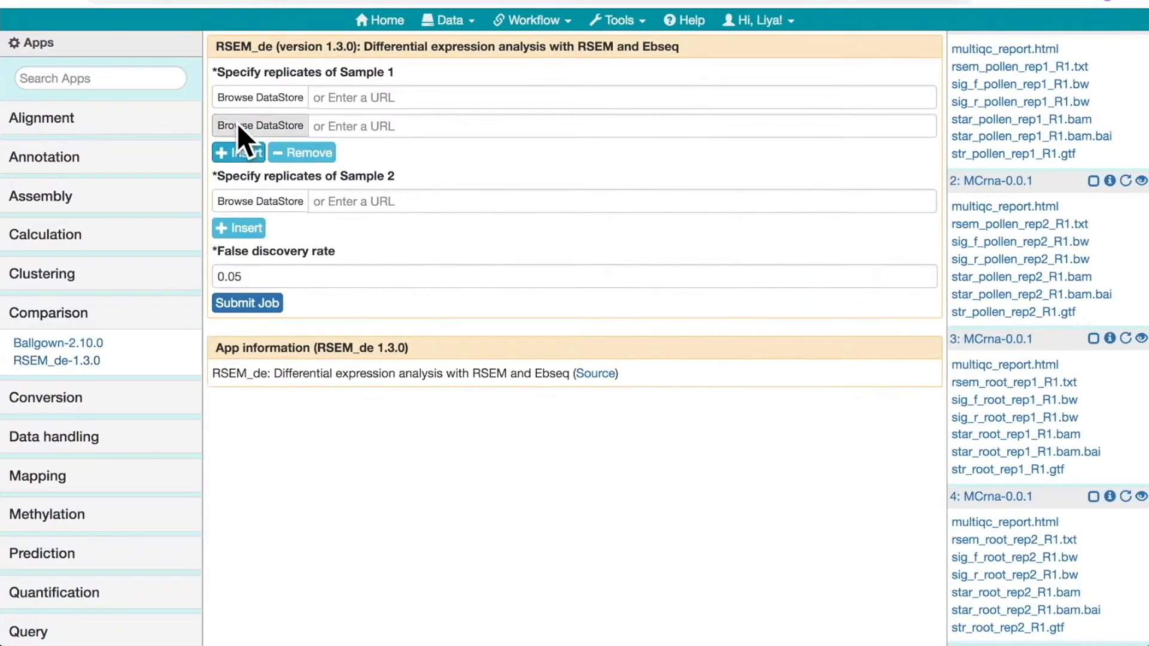
pyautogui.click(237, 228)
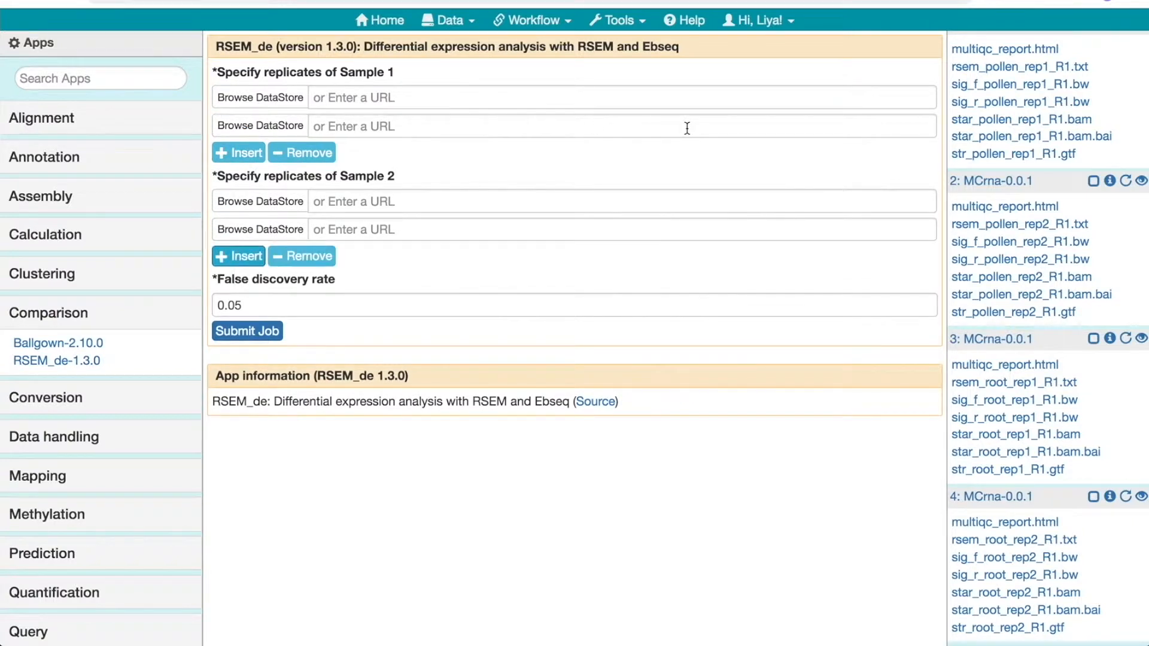
# Assign rsem_pollen_rep1_R1.txt and rsem_pollen_rep2_R1.txt as Sample 1 replicates, and rsem_root_rep1_R1.txt and rsem_root_rep2_R1.txt as Sample 2 replicates
pyautogui.scroll(2, 1029, 121)
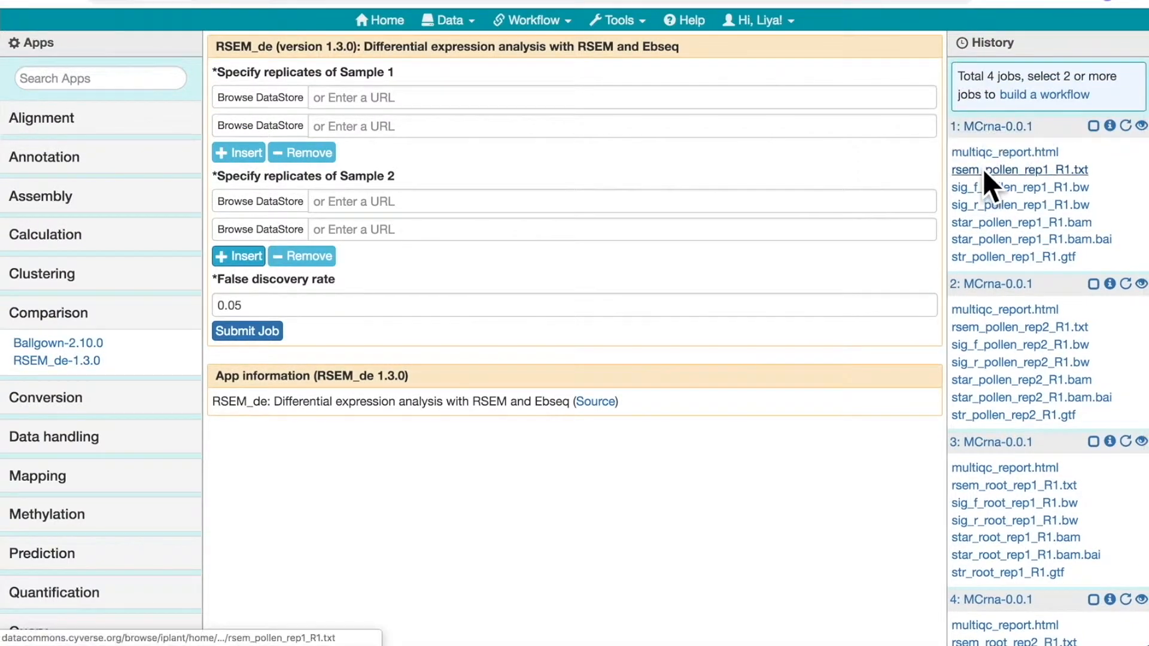
pyautogui.moveTo(987, 168); pyautogui.dragTo(859, 97)
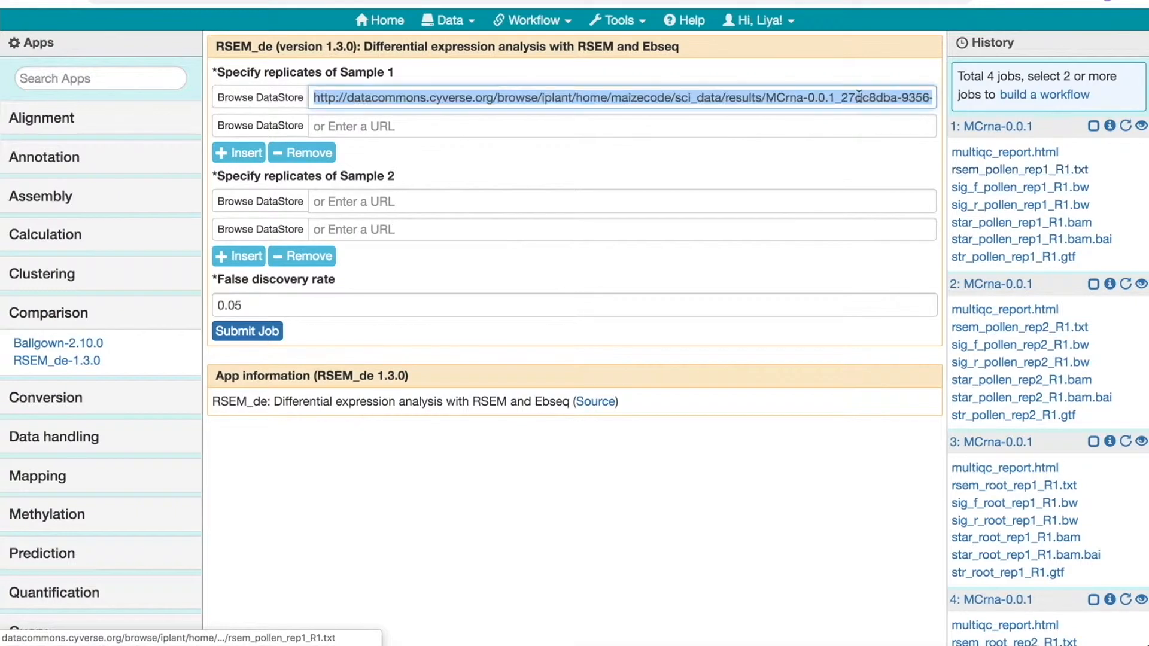
pyautogui.moveTo(993, 325); pyautogui.dragTo(802, 127)
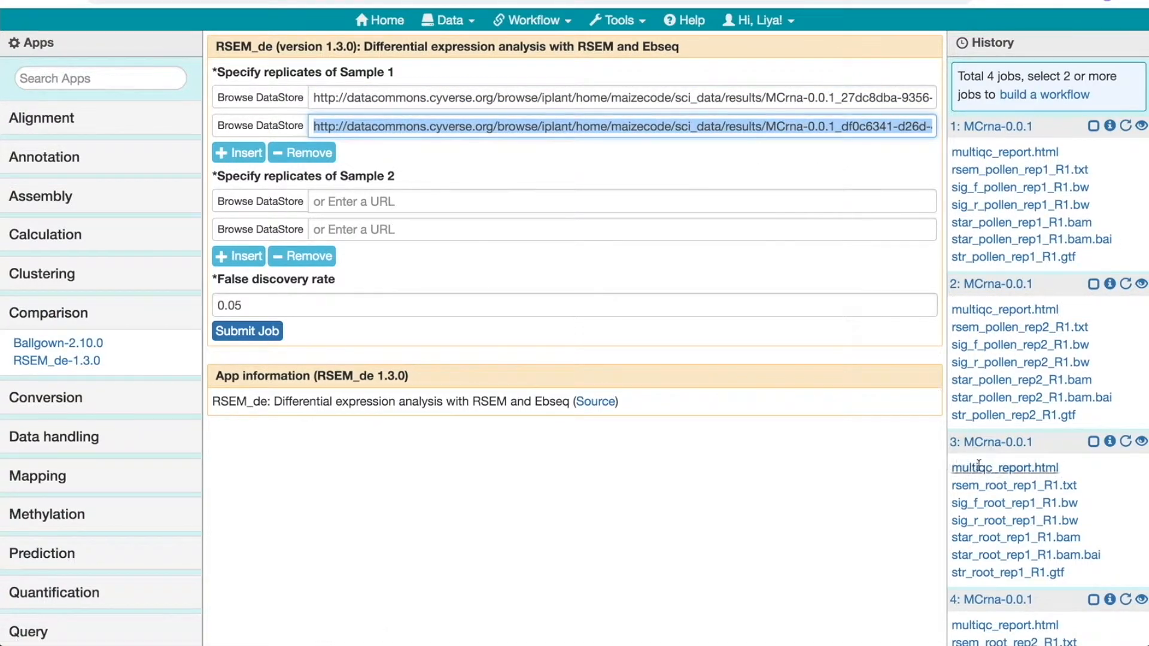
pyautogui.moveTo(983, 486); pyautogui.dragTo(769, 202)
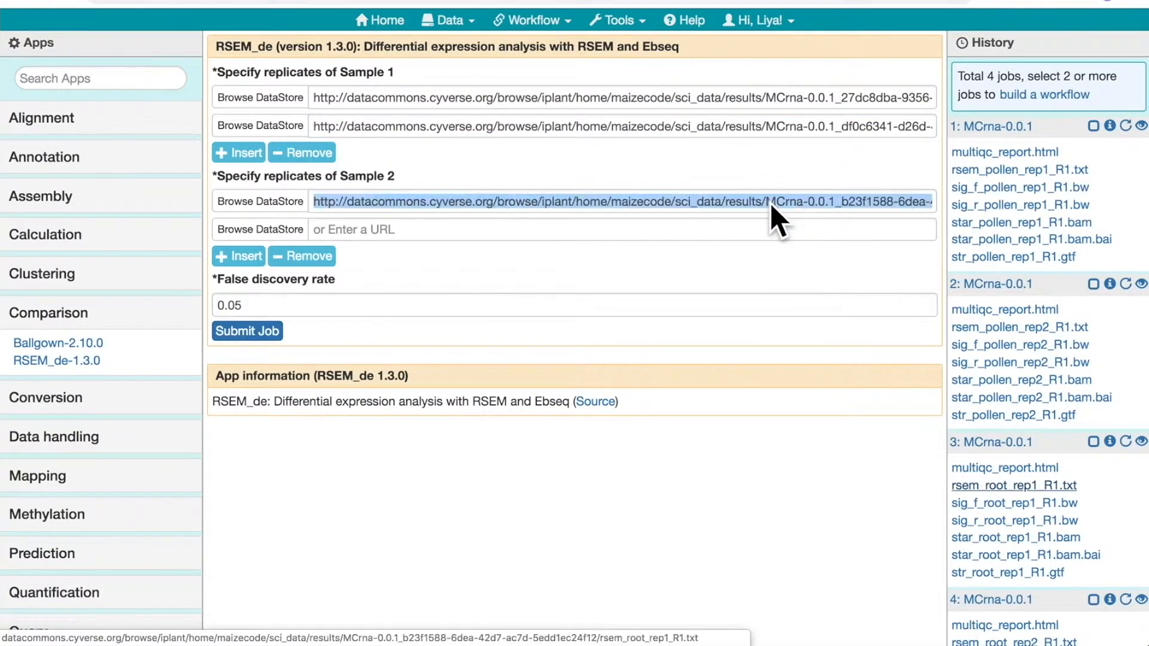
pyautogui.scroll(-1, 985, 562)
pyautogui.moveTo(986, 594); pyautogui.dragTo(730, 225)
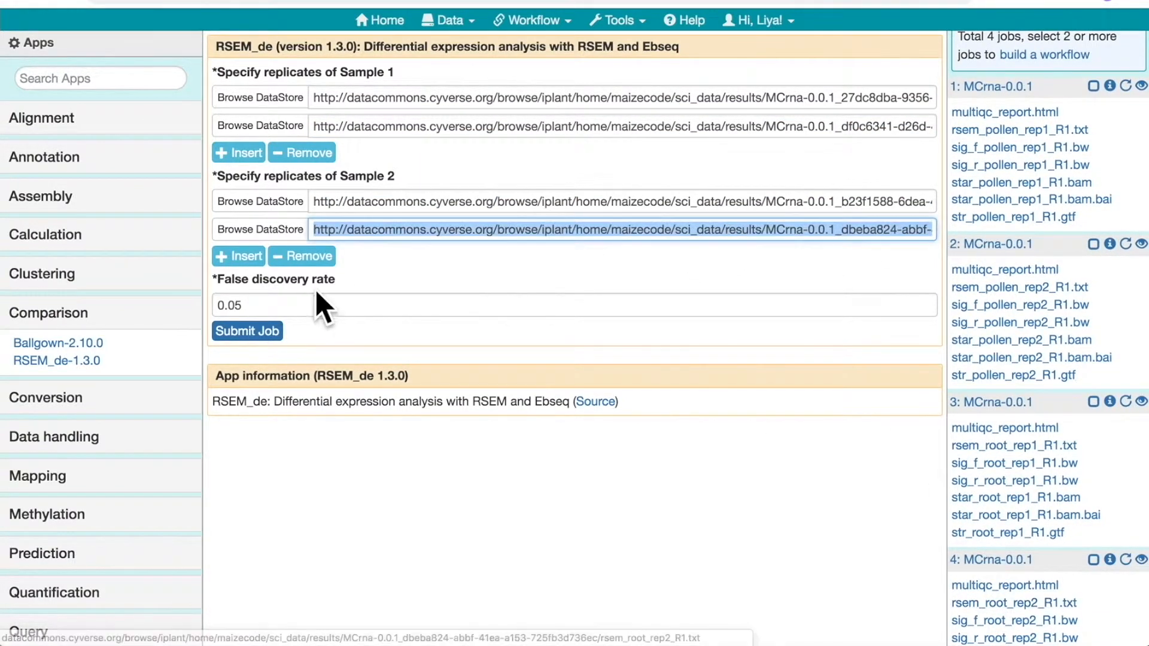
# Submit the RSEM_de differential expression job and check its entry in the history
pyautogui.click(246, 331)
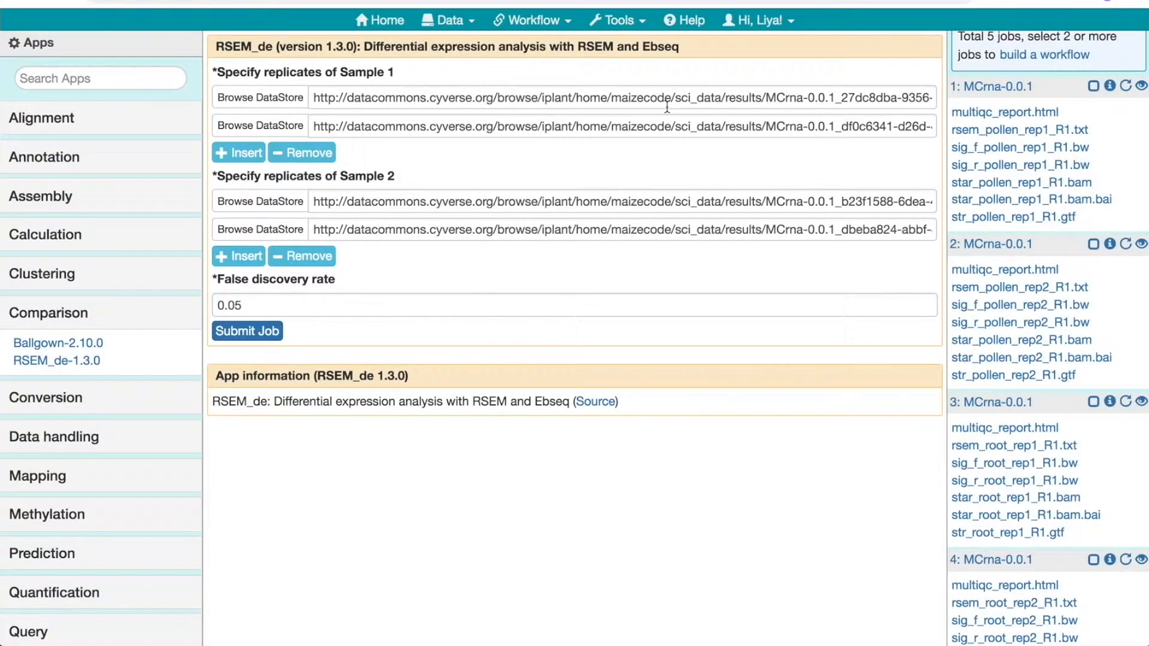
pyautogui.click(665, 107)
pyautogui.scroll(-3, 1029, 313)
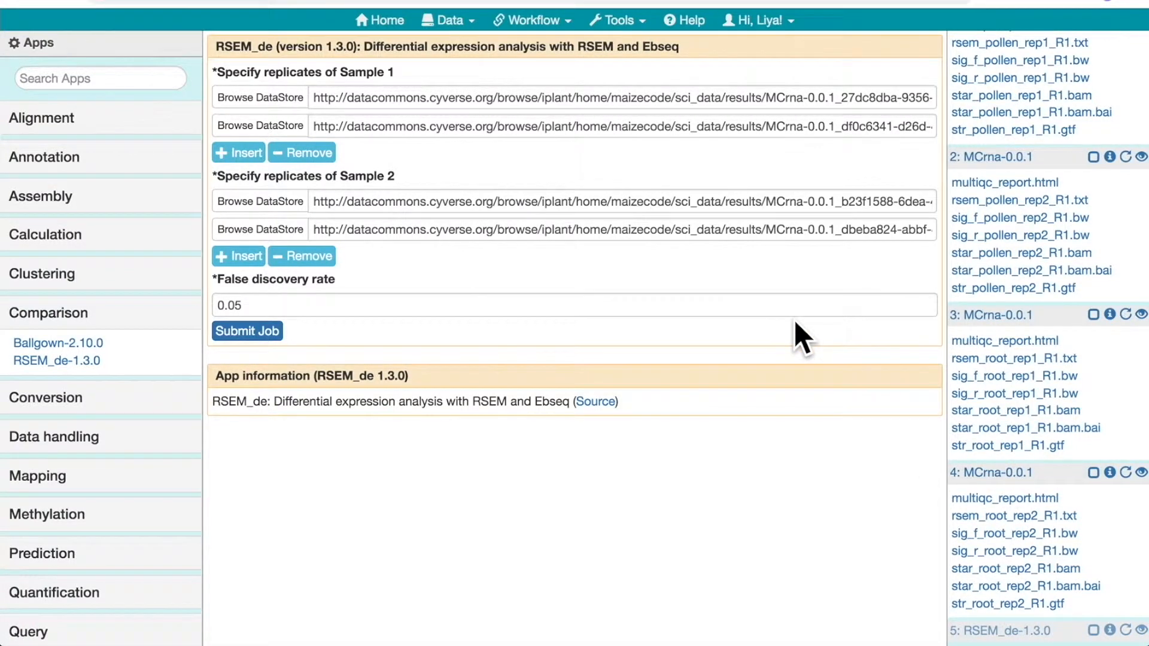
# Return to the MaizeCODE data list and visualize multiqc_report.html from the first MCrna-0.0.1 job
pyautogui.click(446, 19)
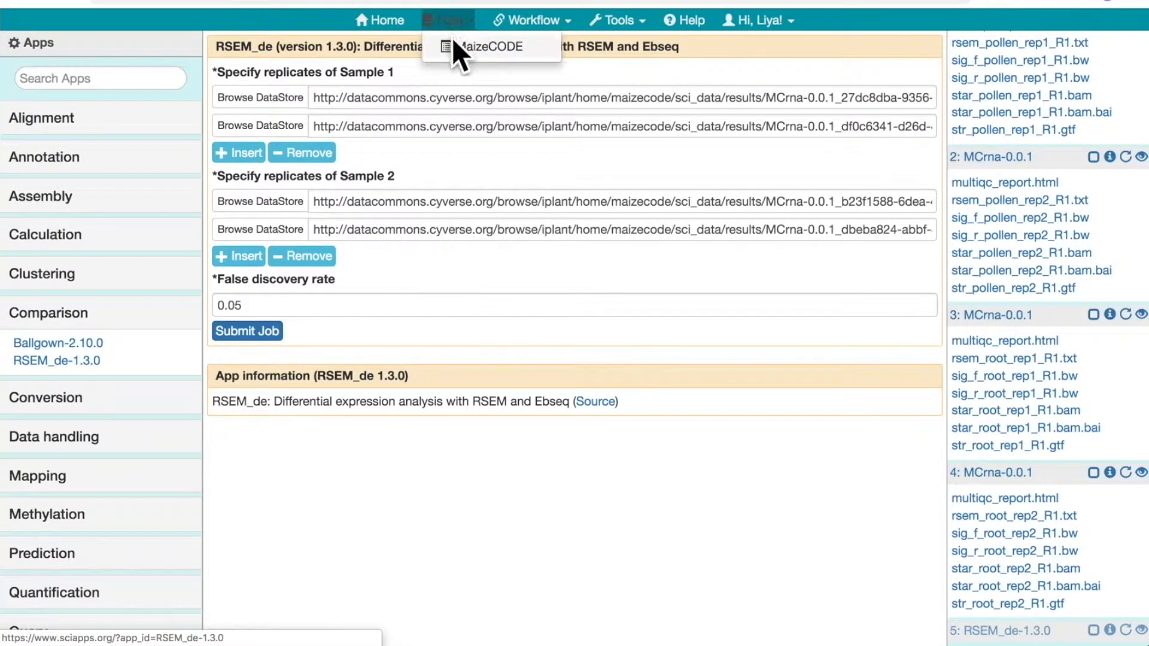
pyautogui.click(451, 39)
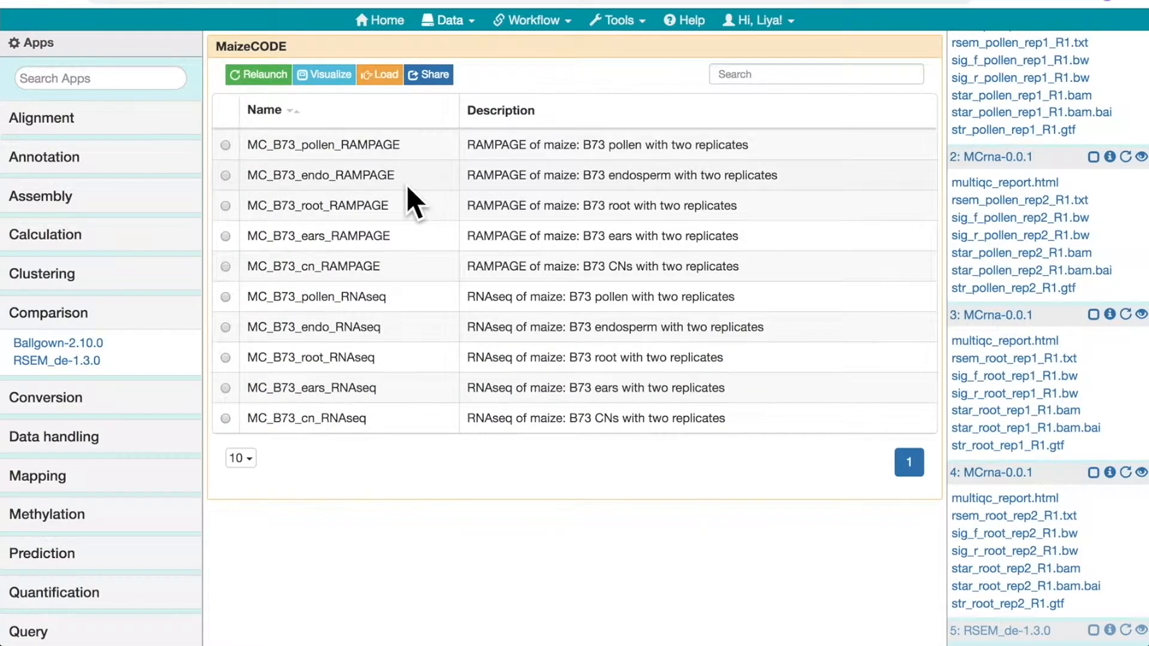
pyautogui.scroll(2, 1024, 129)
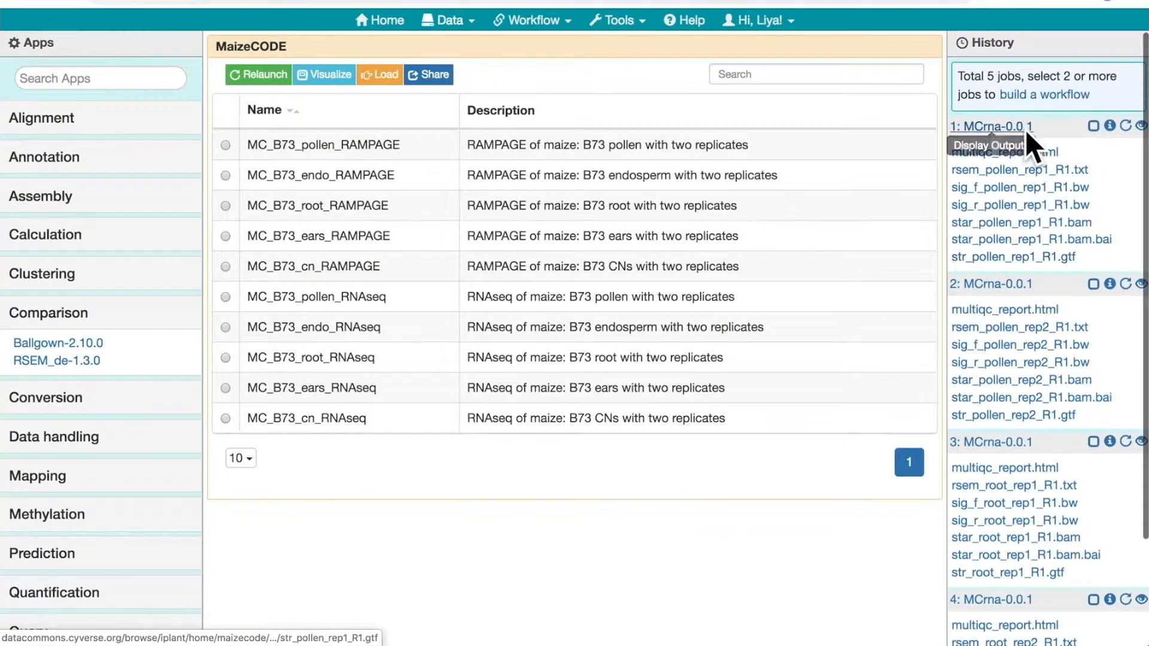
pyautogui.click(1140, 125)
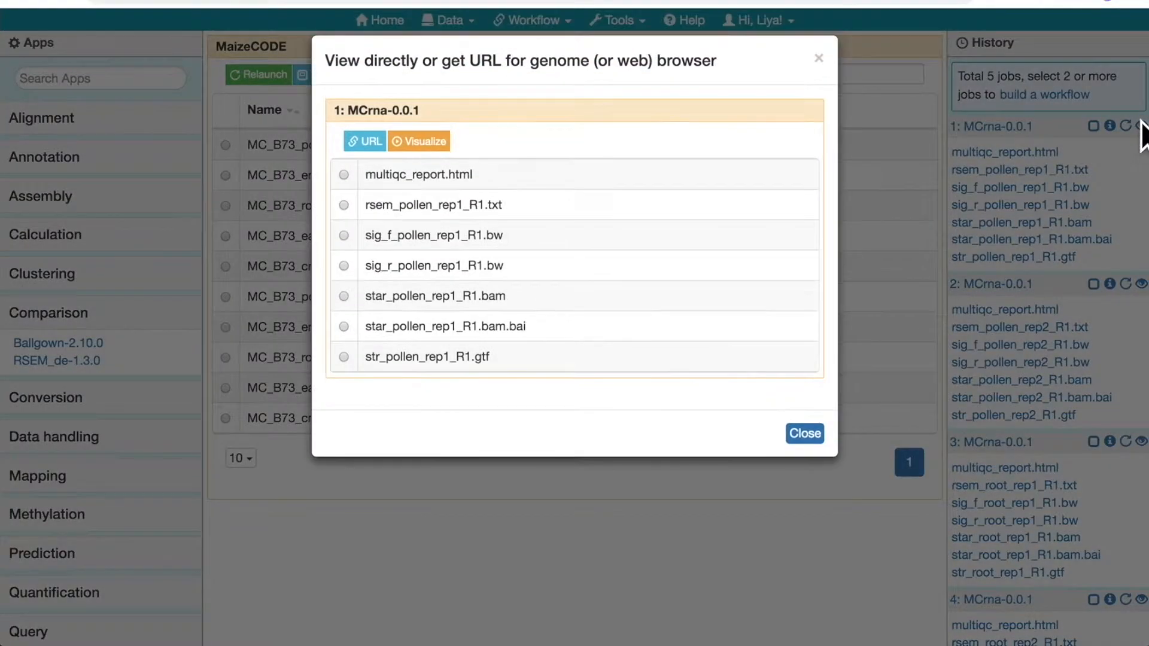
pyautogui.click(344, 174)
pyautogui.click(411, 142)
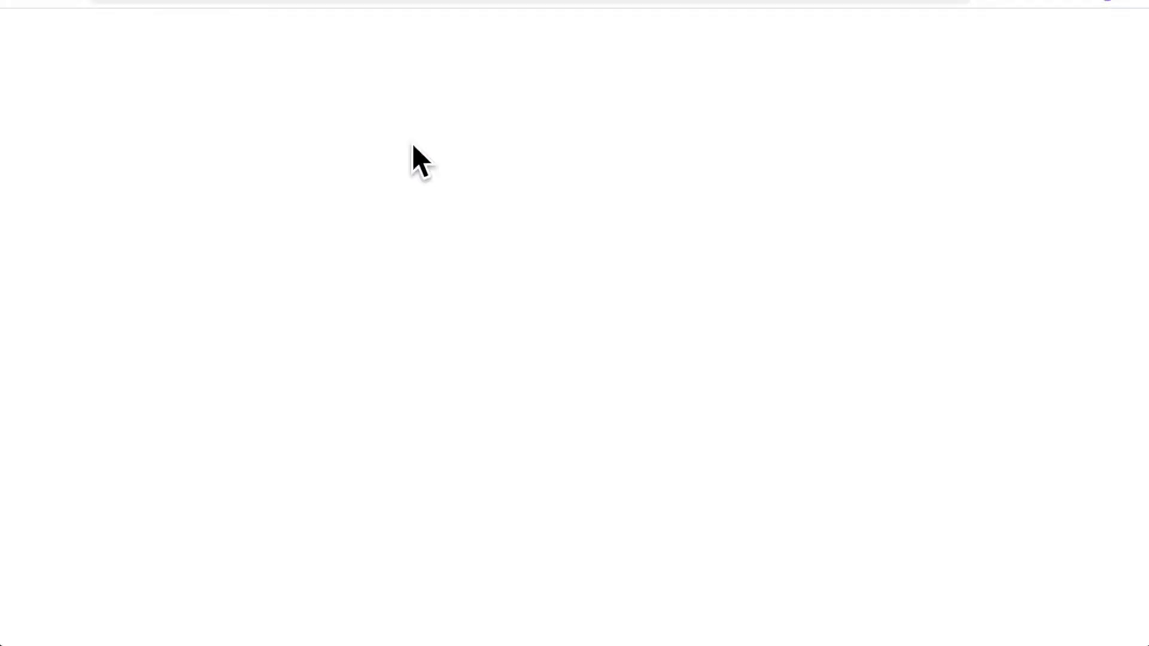
# Examine the FastQC quality plots in the MultiQC report, and close the report and the output viewing dialog
pyautogui.scroll(-15, 411, 143)
pyautogui.scroll(-20, 413, 146)
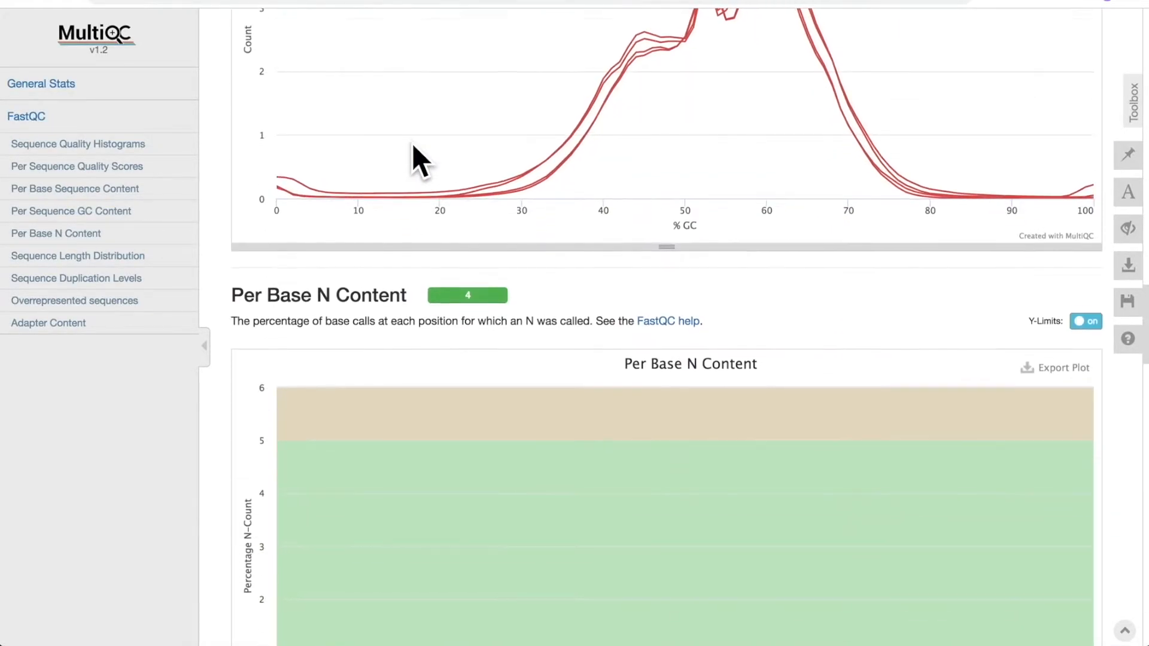
pyautogui.scroll(-7, 412, 142)
pyautogui.scroll(20, 412, 142)
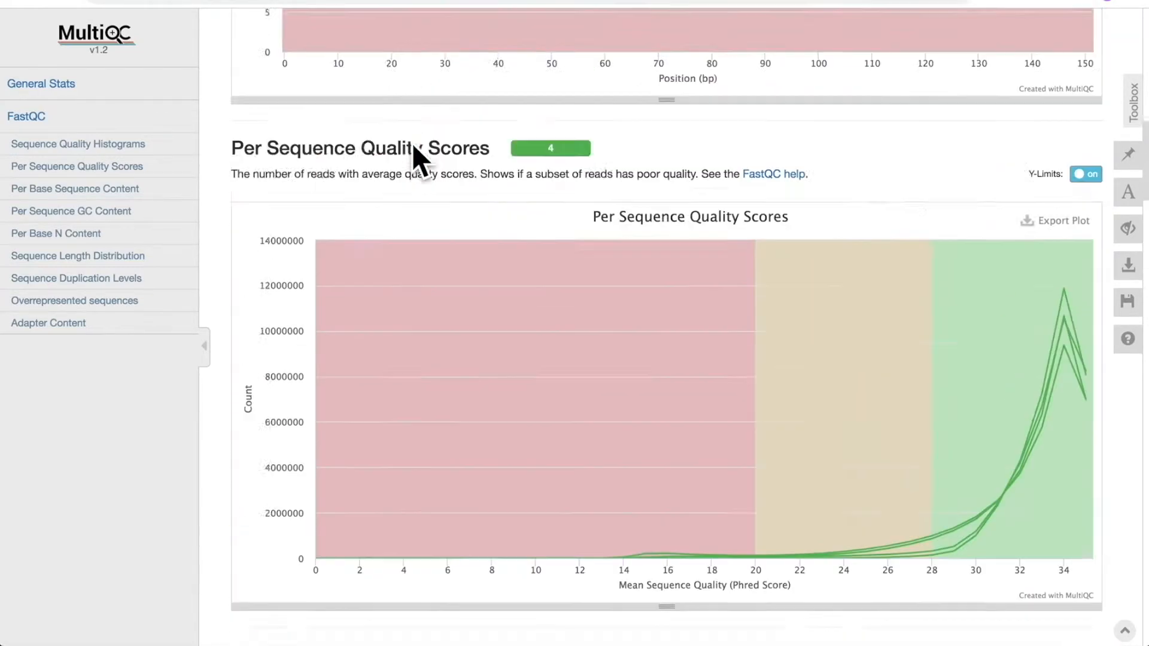
pyautogui.scroll(10, 412, 143)
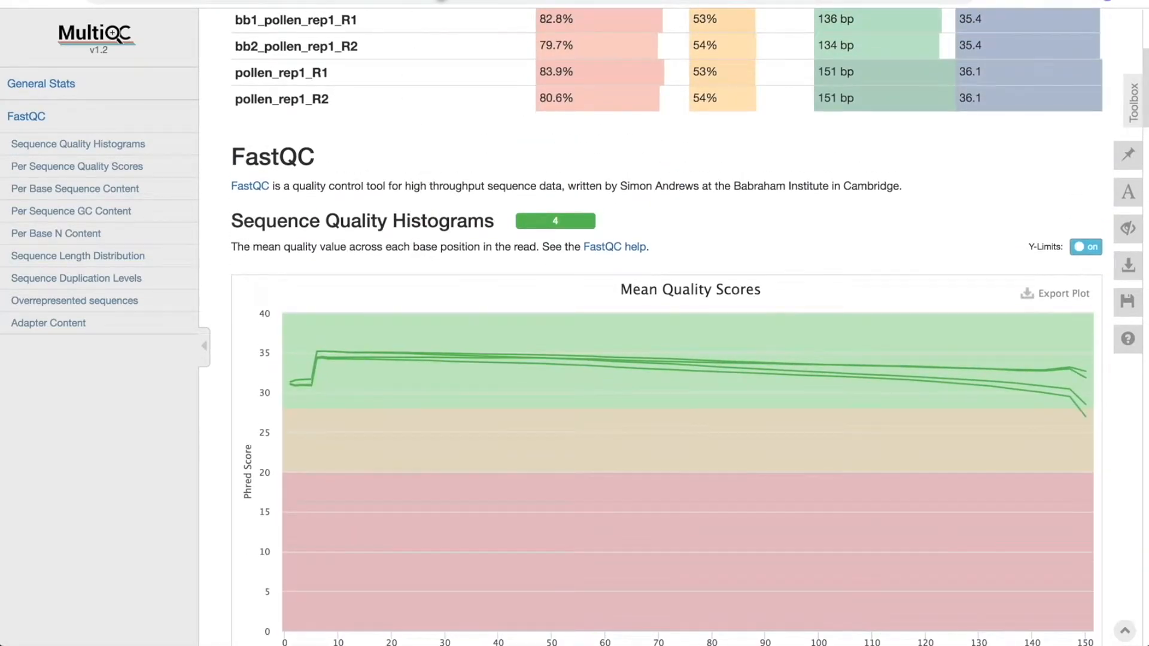
pyautogui.click(441, 0)
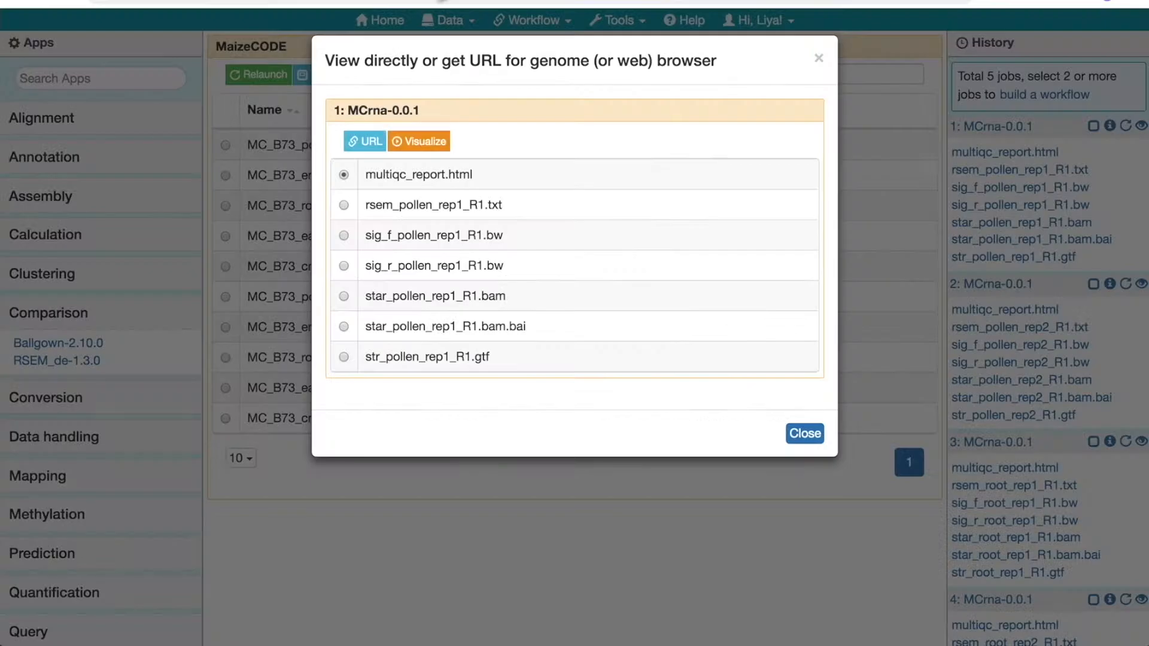
pyautogui.click(819, 57)
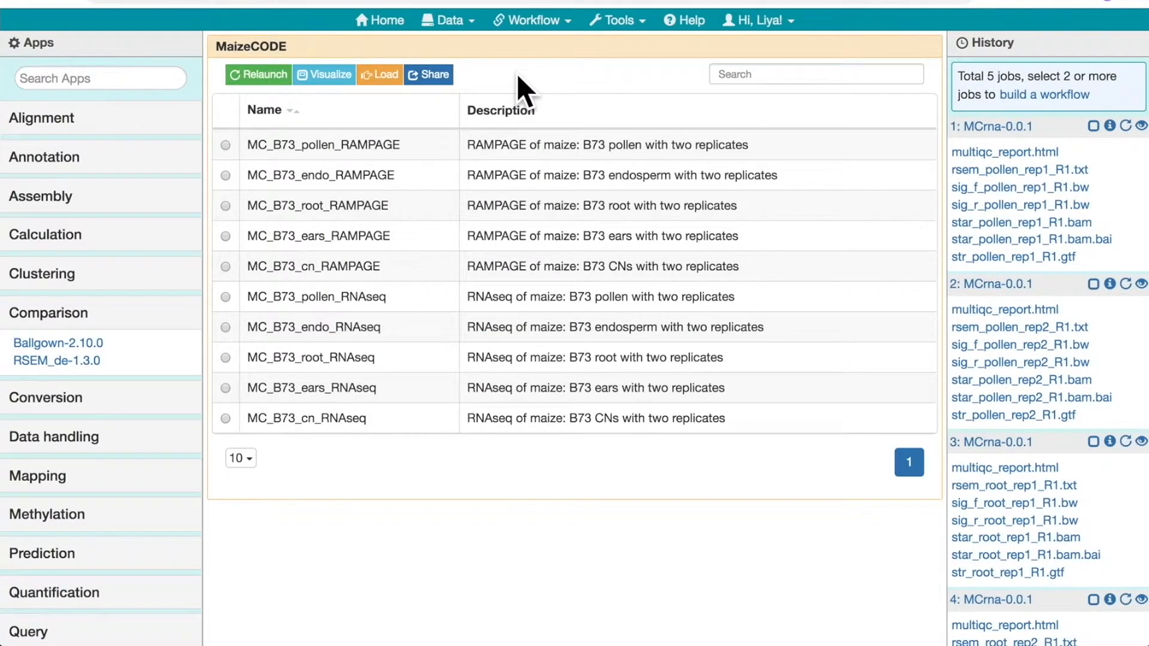
# Display the workflow diagram of MC_B73_pollen_RNAseq and look over its inputs, jobs and outputs
pyautogui.click(225, 297)
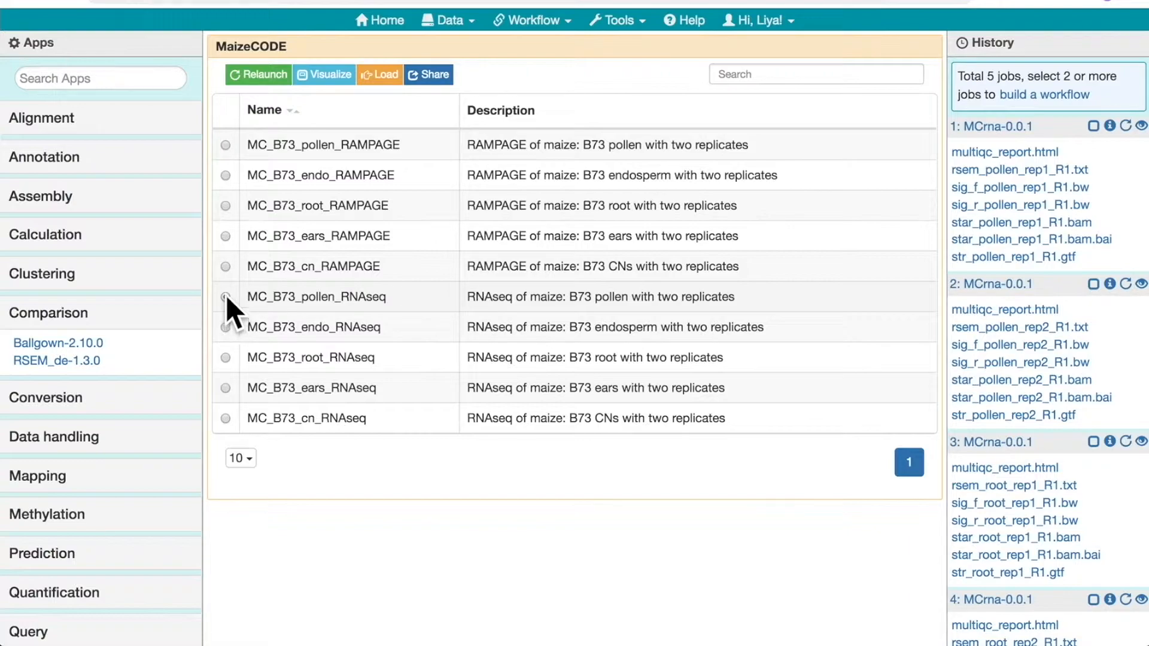
pyautogui.click(333, 77)
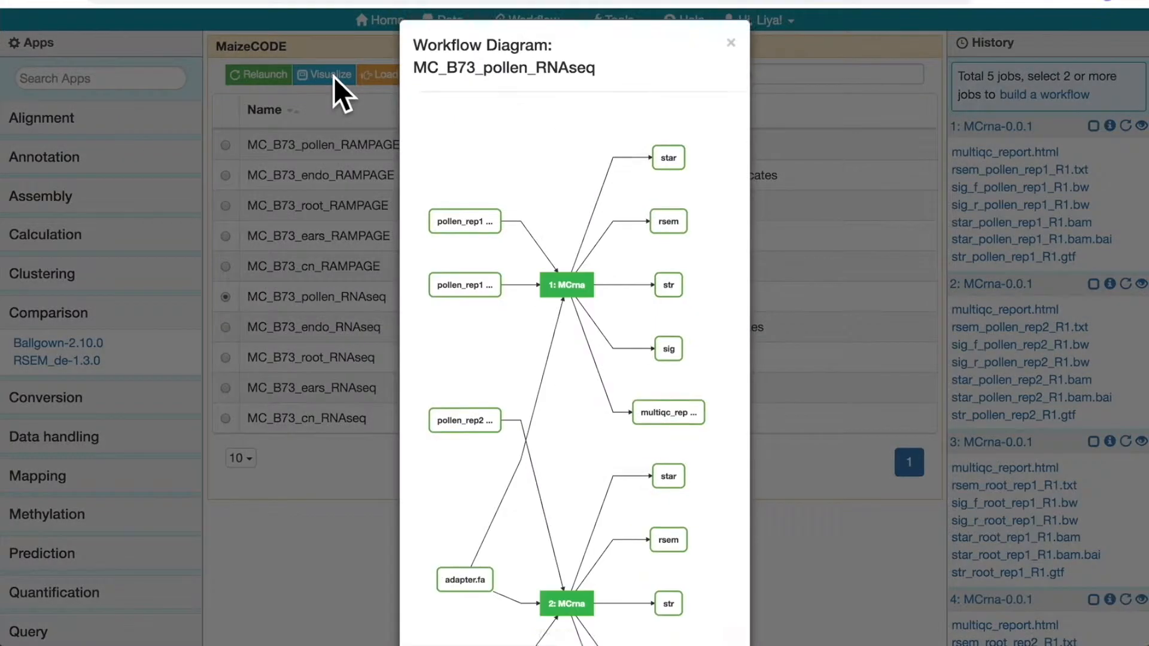
pyautogui.scroll(-3, 515, 232)
pyautogui.scroll(3, 518, 234)
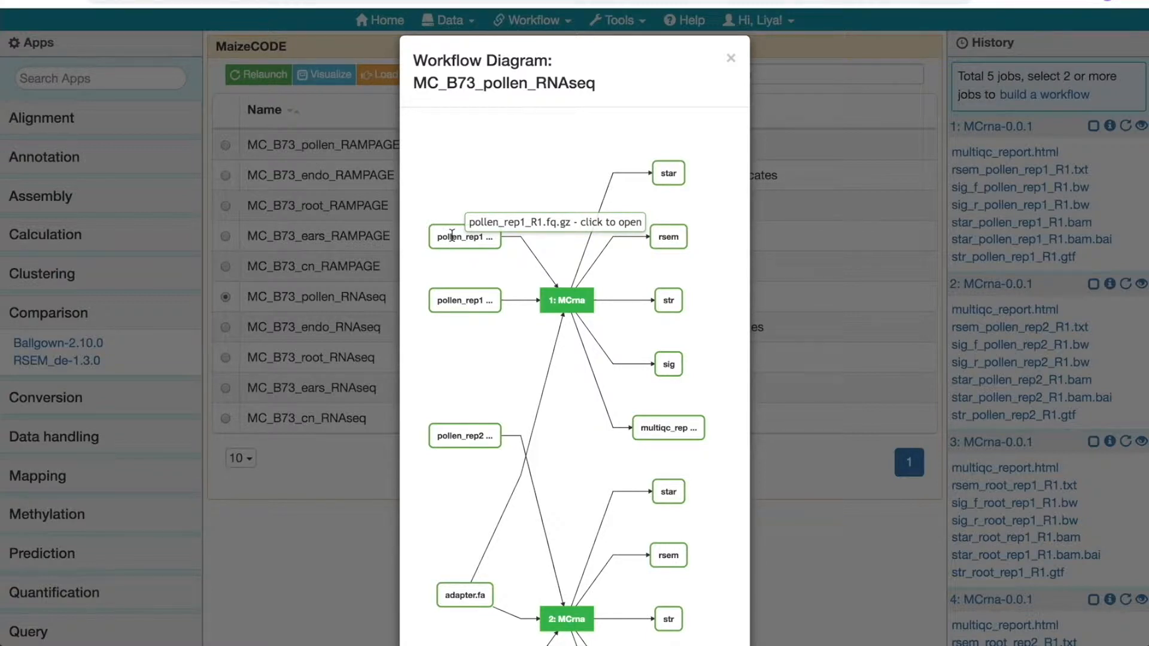
# Open the pollen_rep1_R1.fq.gz input from the workflow diagram and examine its metadata in Data Commons
pyautogui.click(451, 235)
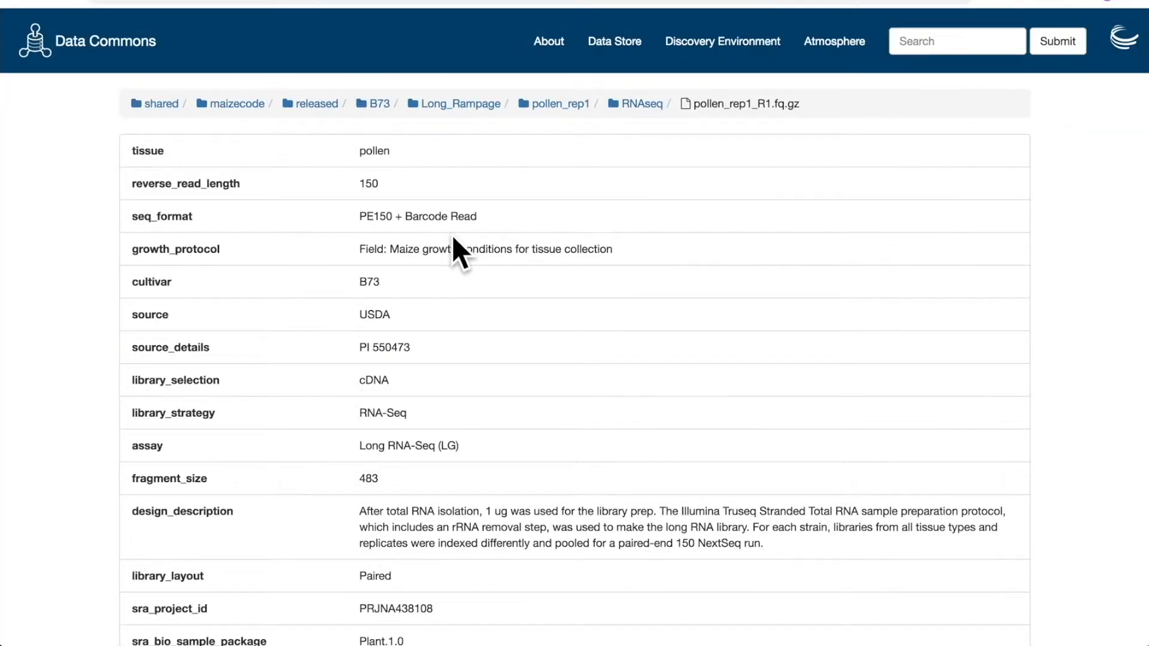
pyautogui.scroll(-8, 452, 237)
pyautogui.scroll(7, 452, 235)
pyautogui.scroll(-2, 452, 245)
pyautogui.scroll(-7, 453, 239)
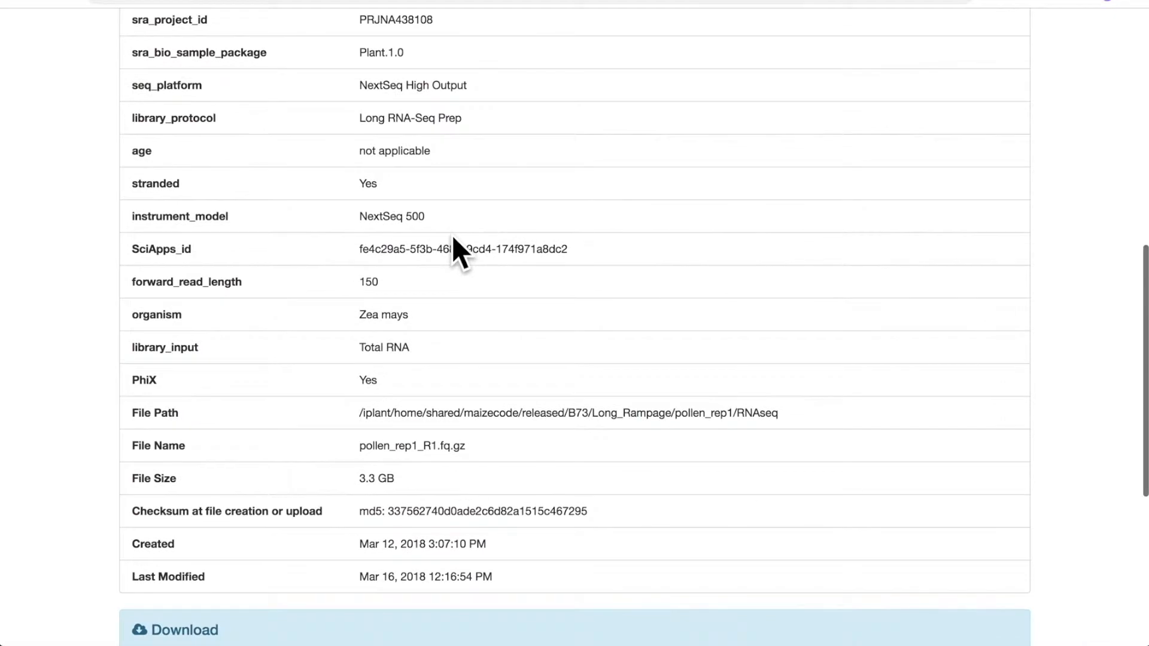
# Review the sample, library and sequencing metadata of pollen_rep1_R1.fq.gz, and copy its SciApps_id value
pyautogui.scroll(8, 451, 235)
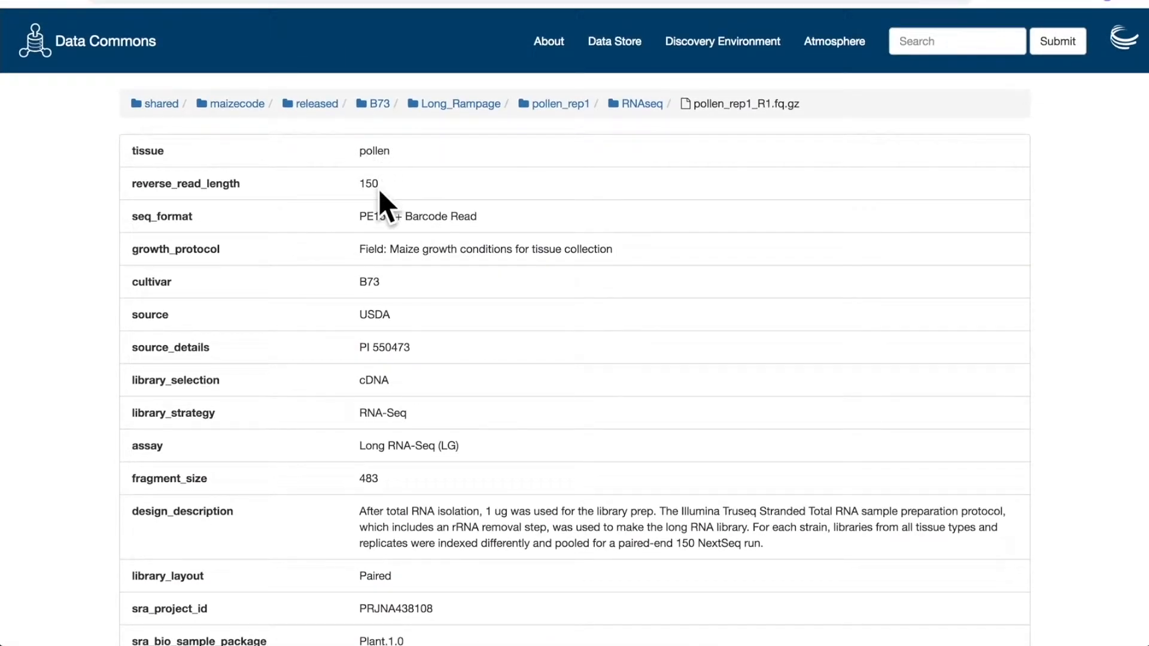
pyautogui.scroll(-2, 379, 190)
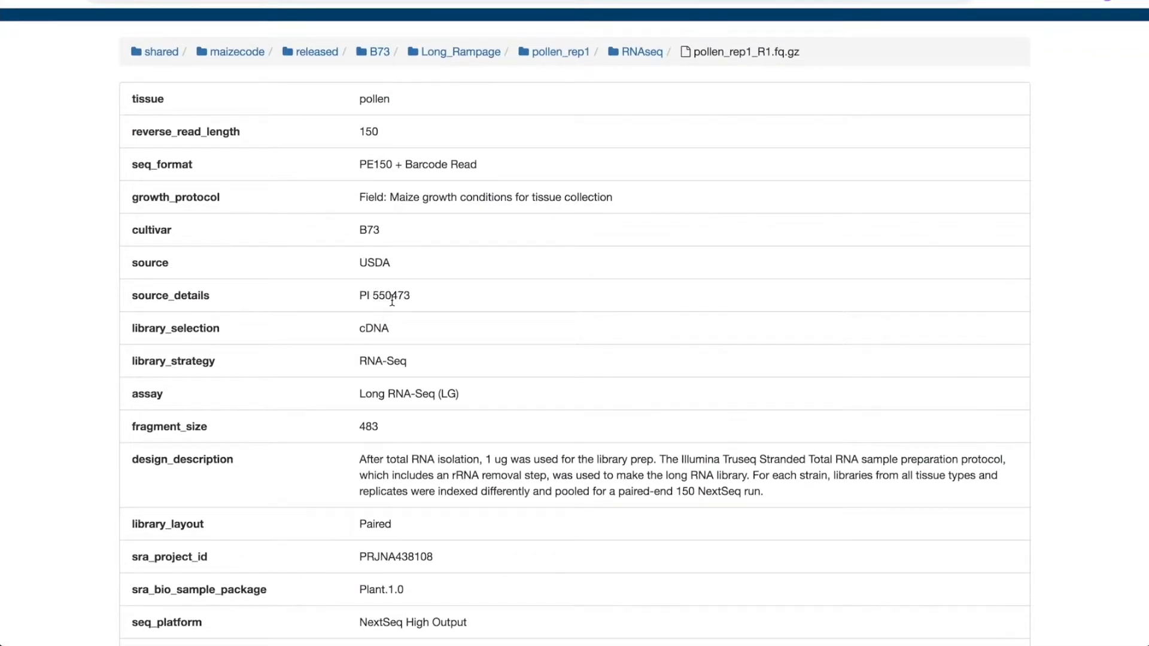
pyautogui.scroll(-8, 392, 301)
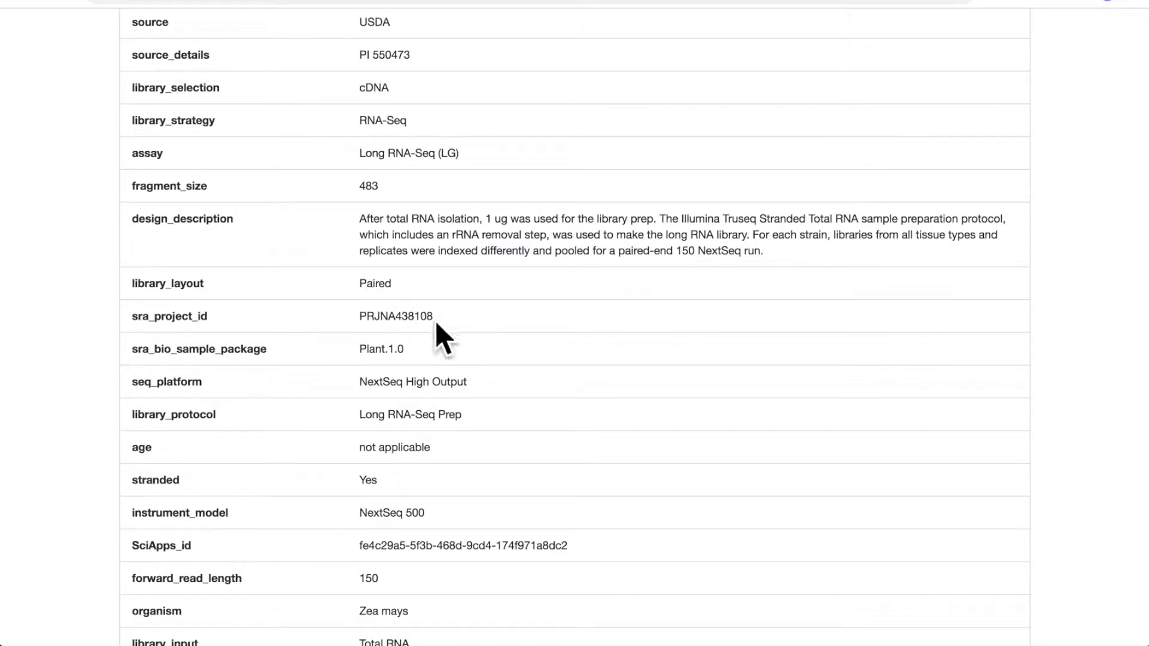
pyautogui.scroll(-8, 431, 321)
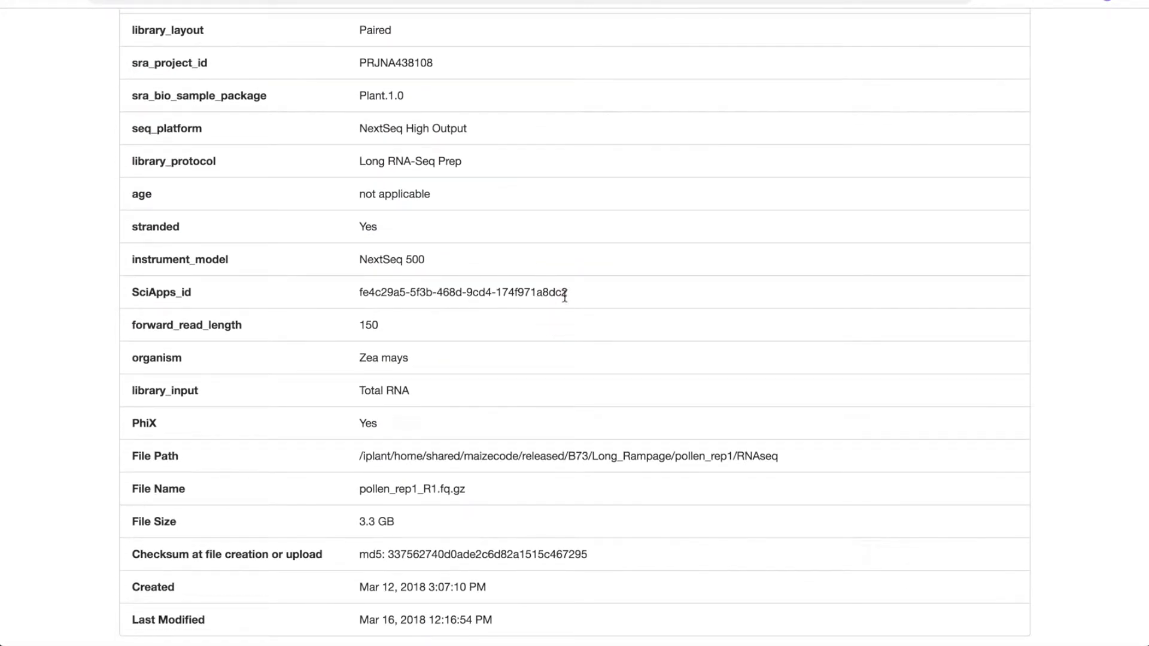
pyautogui.tripleClick(500, 293)
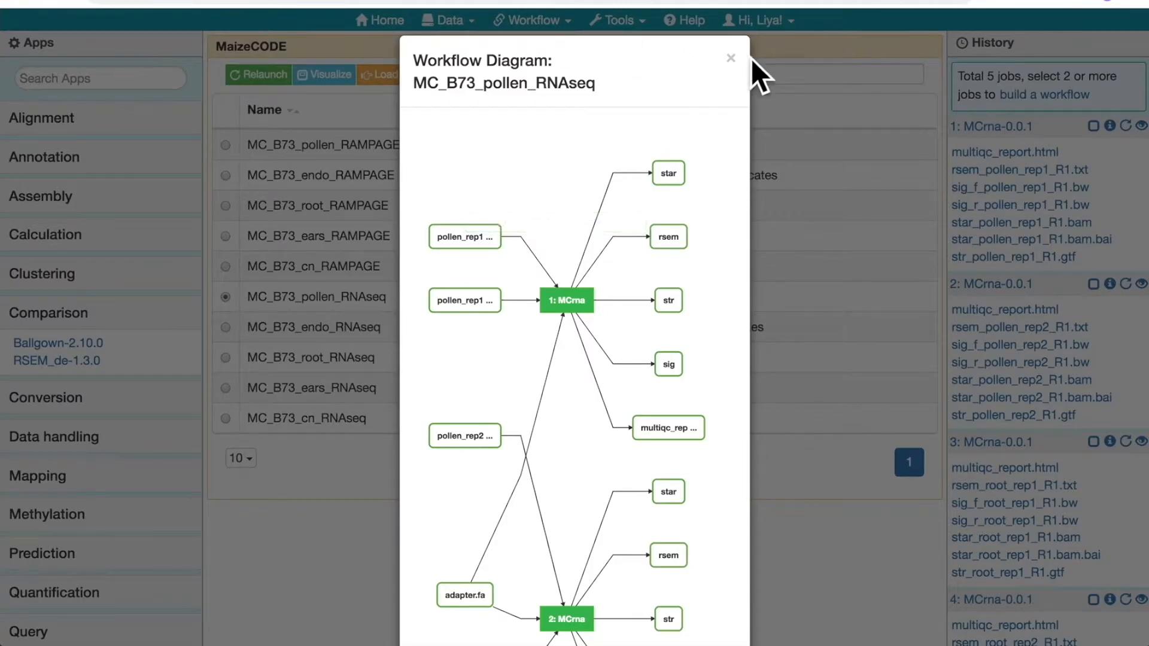
# Close the workflow diagram, search the MaizeCODE list for SciApps_id fe4c29a5-5f3b-468d-9cd4-174f971a8dc2, and clear the search
pyautogui.click(730, 57)
pyautogui.click(736, 72)
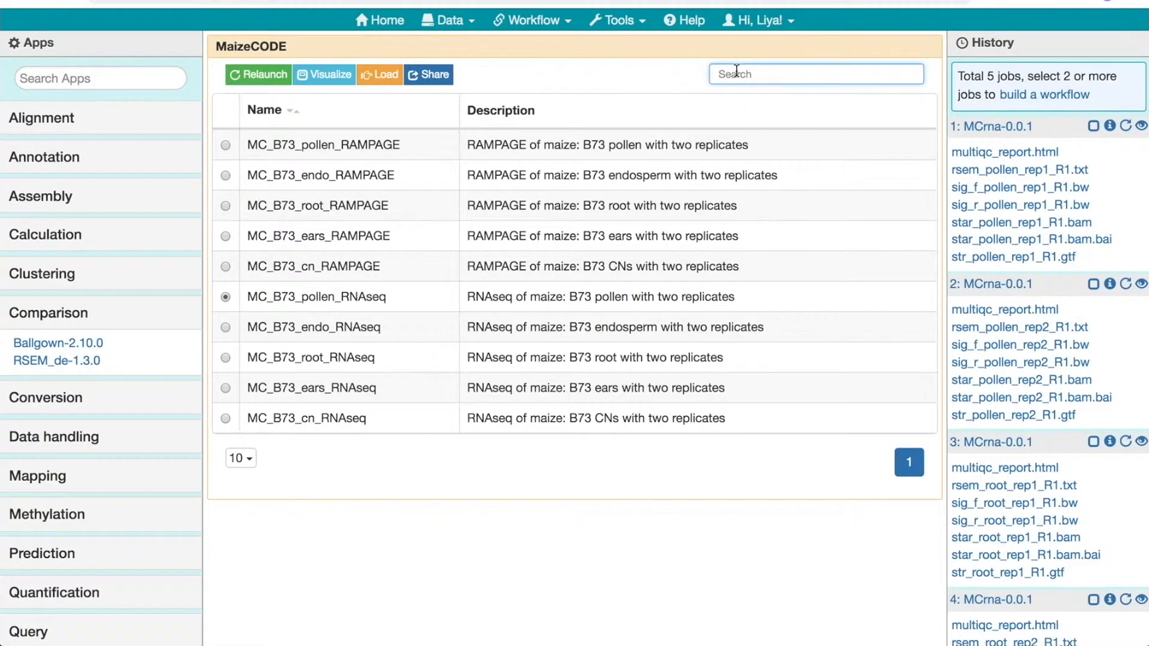
pyautogui.write('fe4d29a5-5f3b-468d-9cd4-174f971a8dc2')
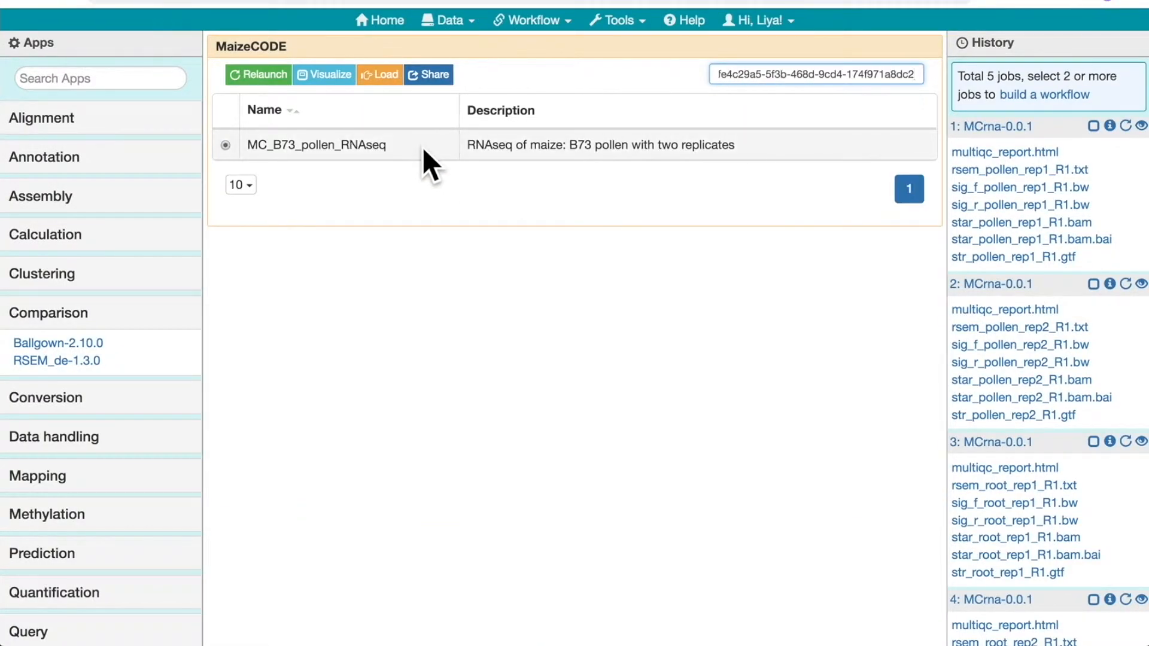
pyautogui.tripleClick(828, 73)
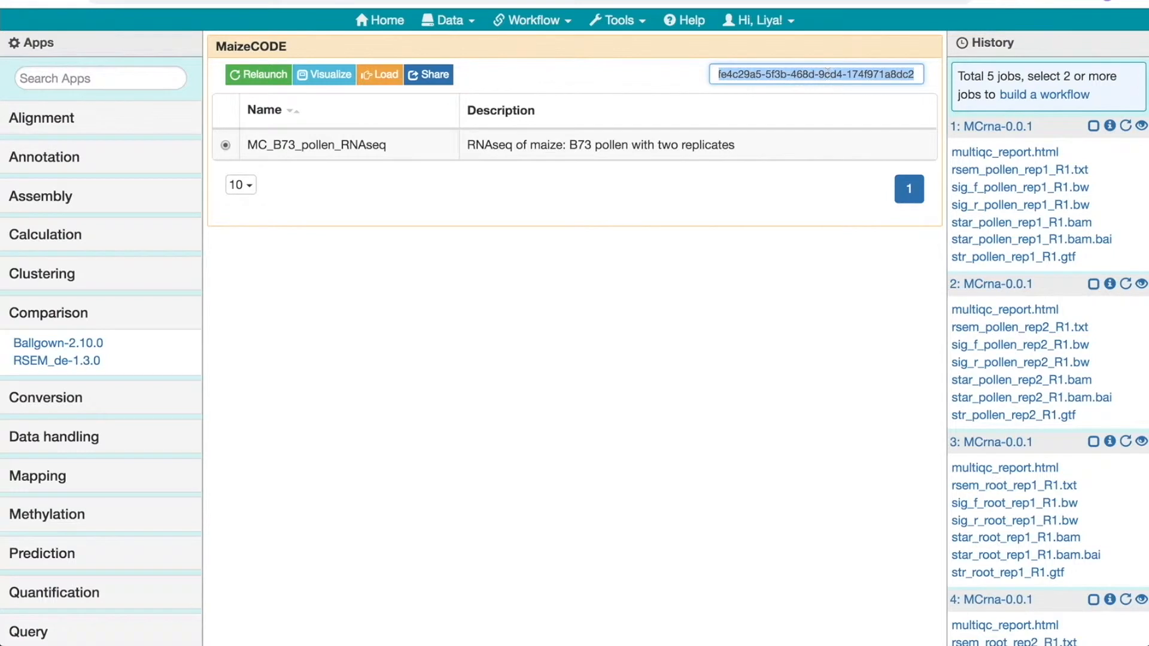
pyautogui.press('BackSpace')
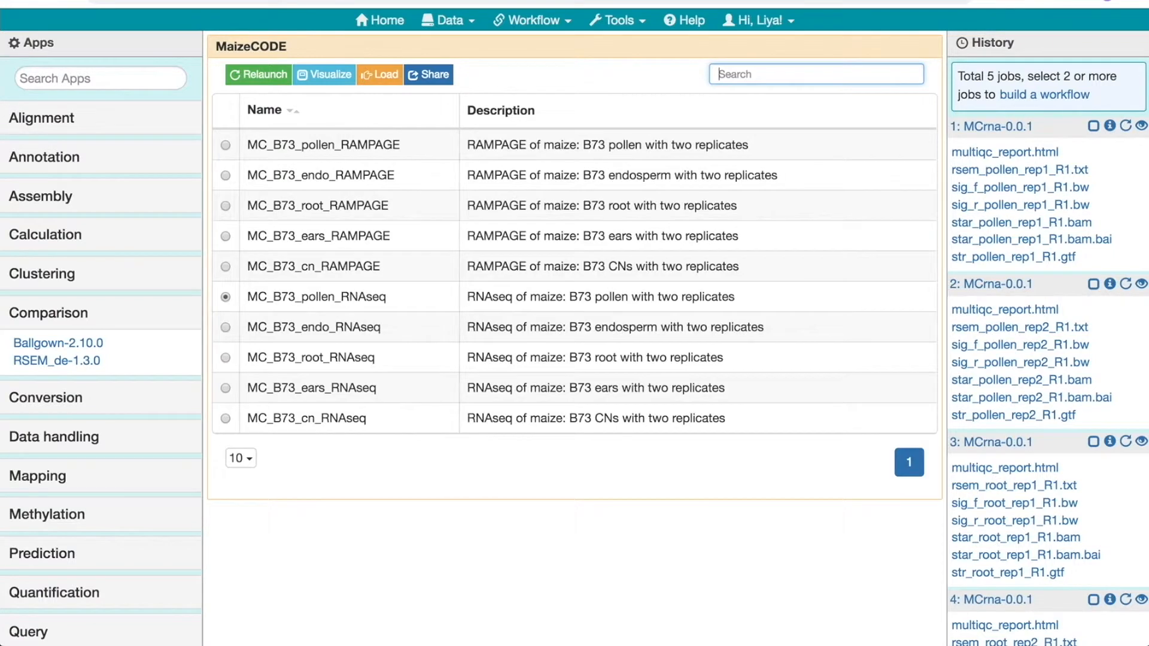
# Relaunch MC_B73_pollen_RNAseq without submitting it, and review the inputs and parameters of both MCrna steps
pyautogui.click(250, 73)
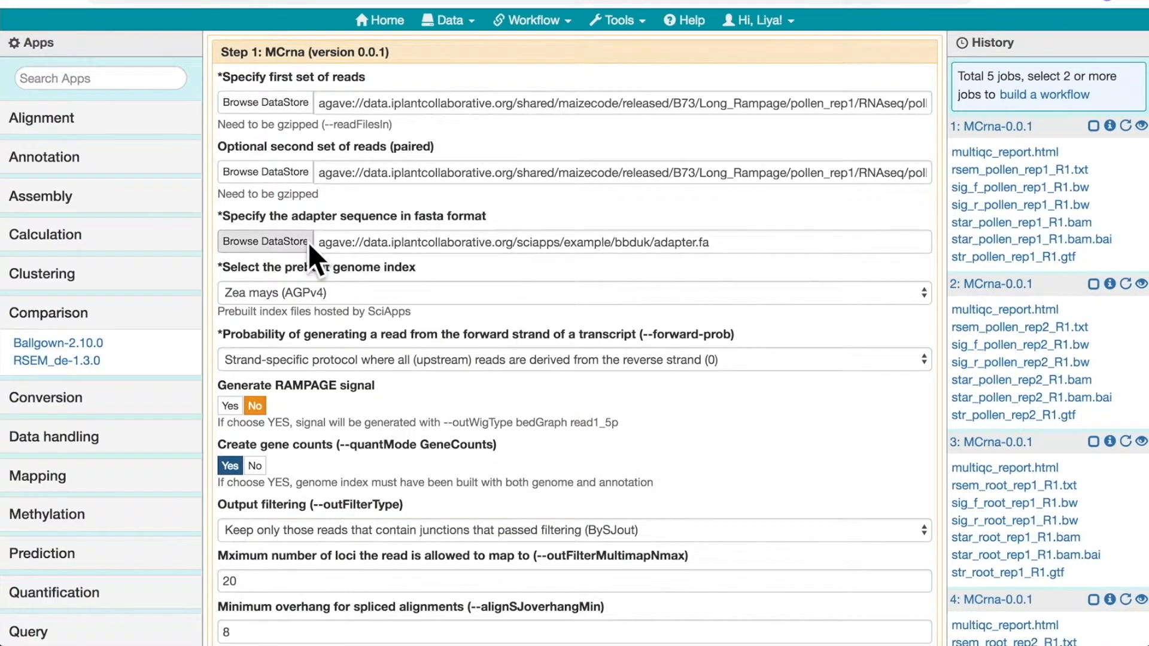
pyautogui.scroll(-14, 307, 242)
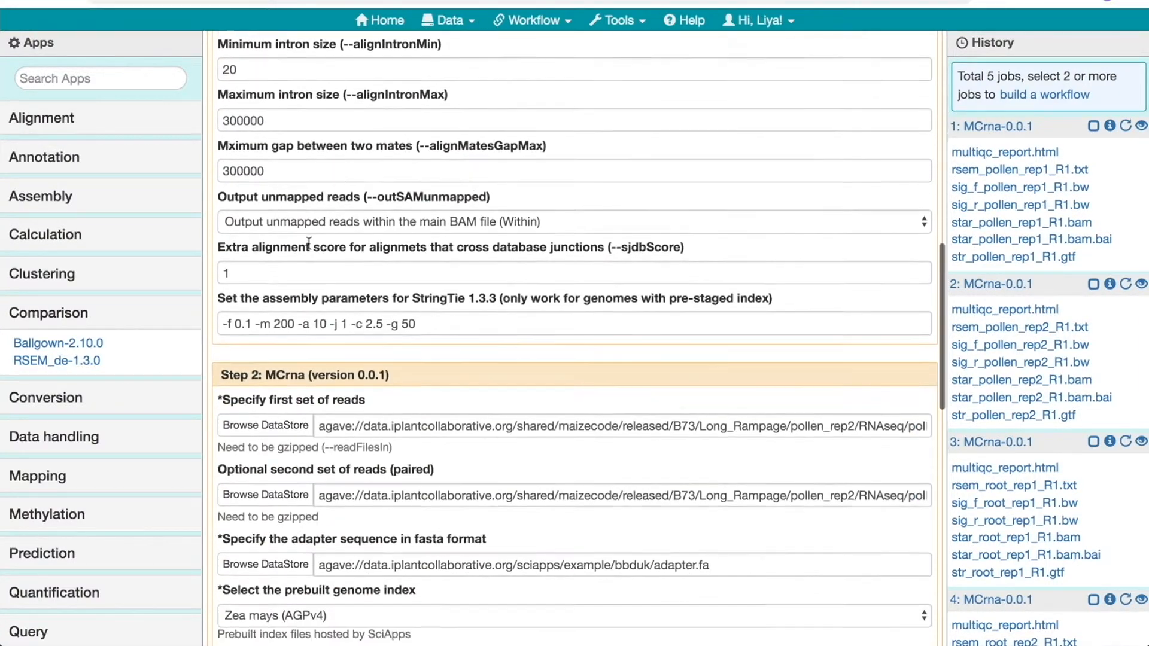
pyautogui.scroll(-5, 307, 243)
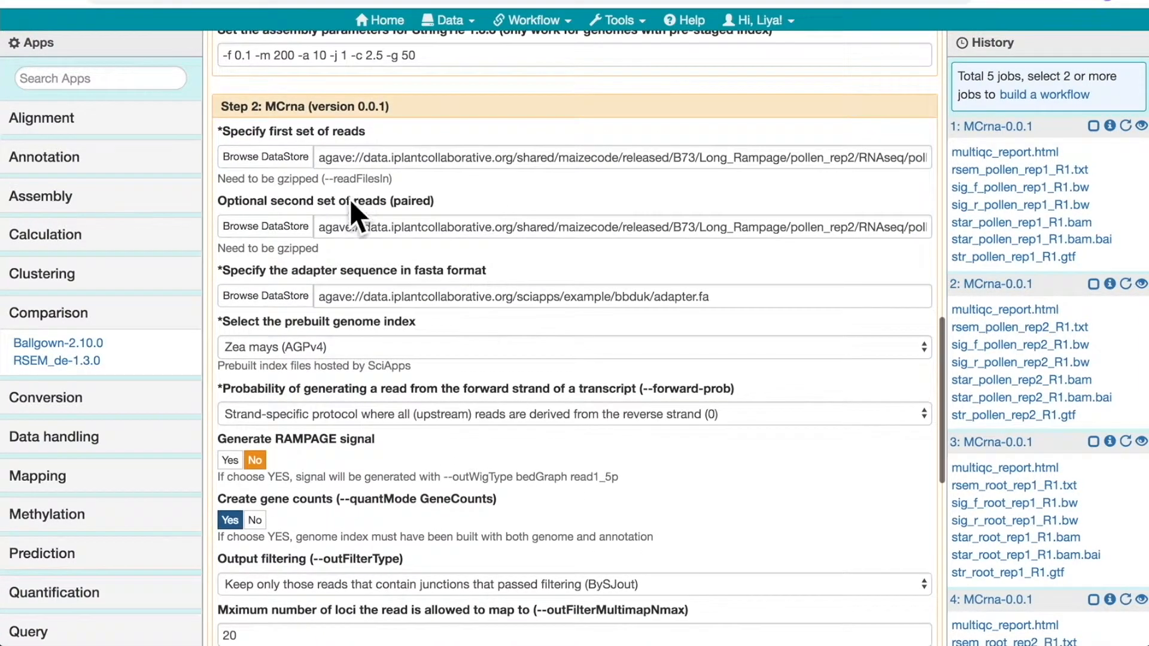
pyautogui.scroll(-13, 346, 299)
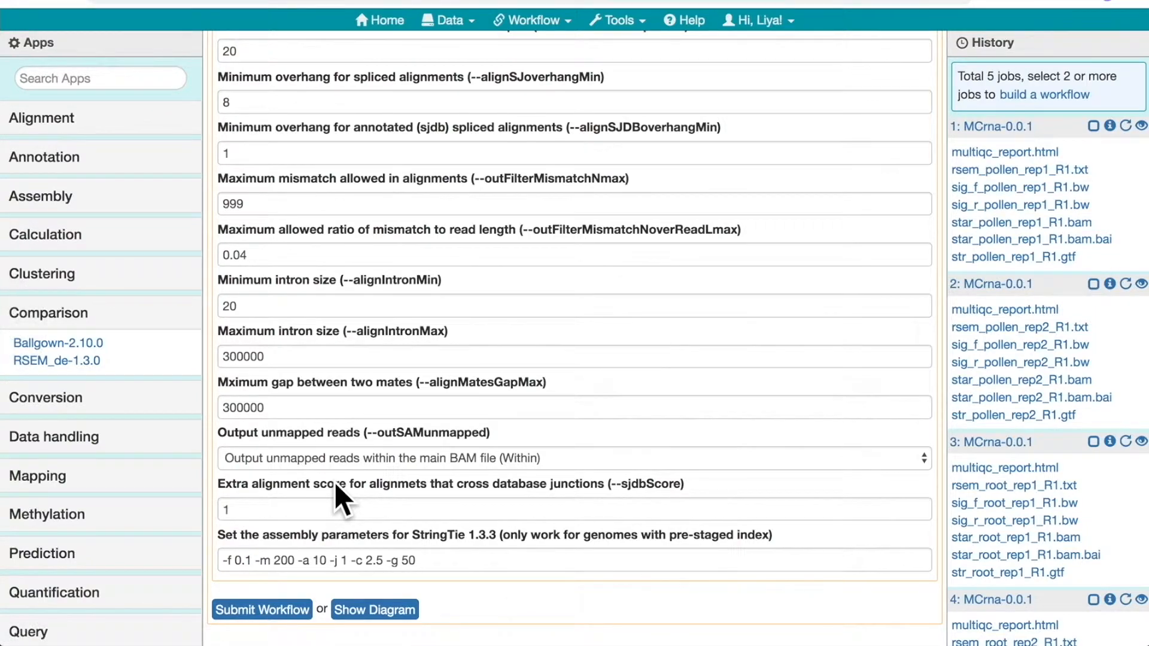
pyautogui.scroll(12, 335, 482)
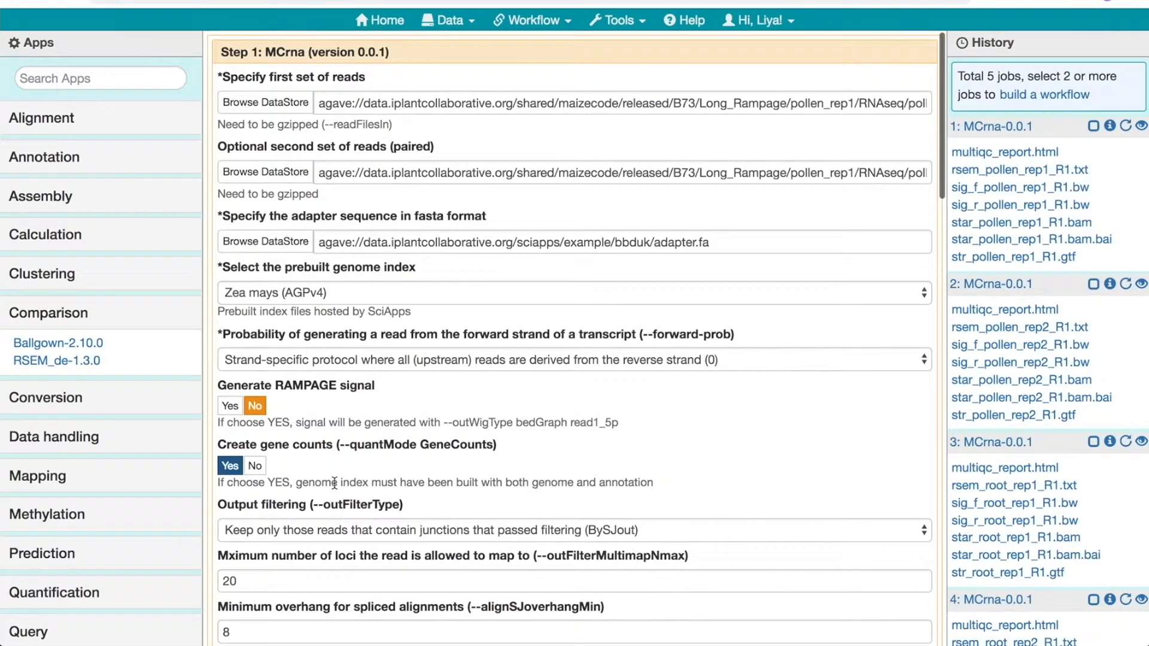
# Return to the MaizeCODE list, display the sharing URL of the MC_B73_pollen_RNAseq workflow, and close the sharing dialog
pyautogui.click(457, 18)
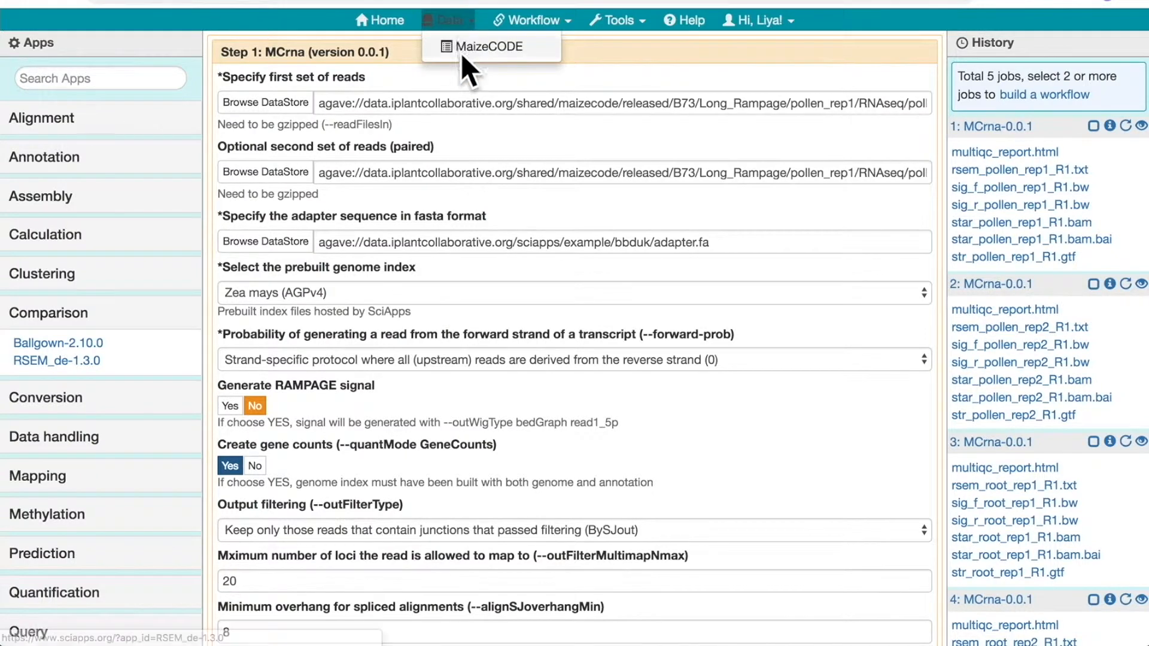
pyautogui.click(461, 53)
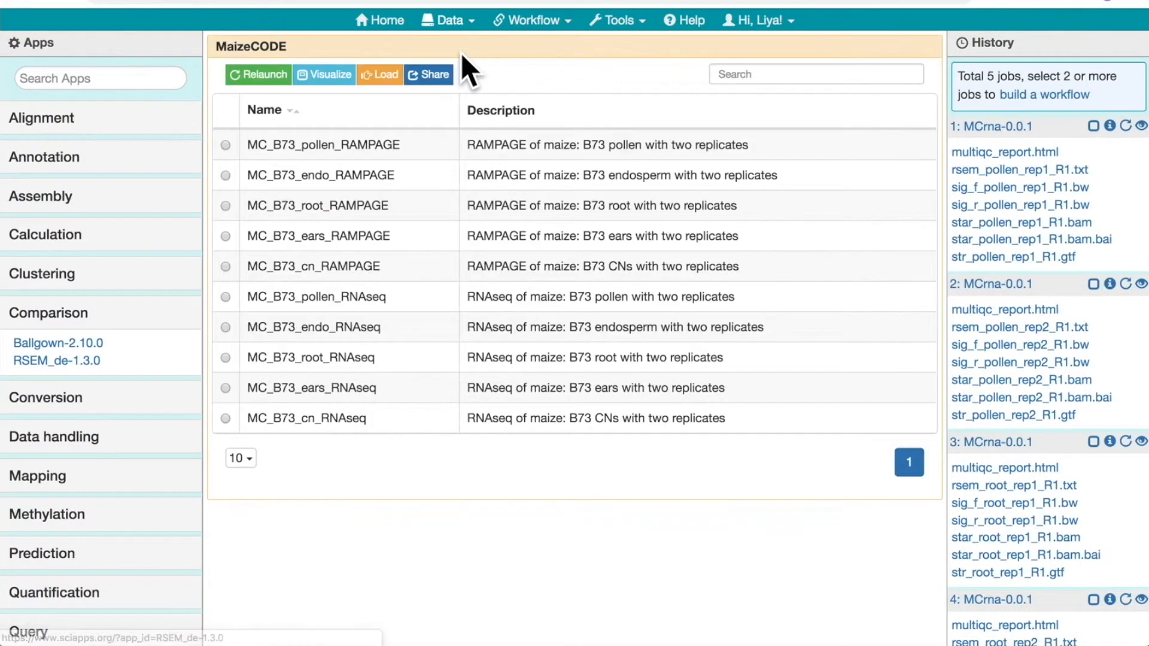
pyautogui.click(227, 296)
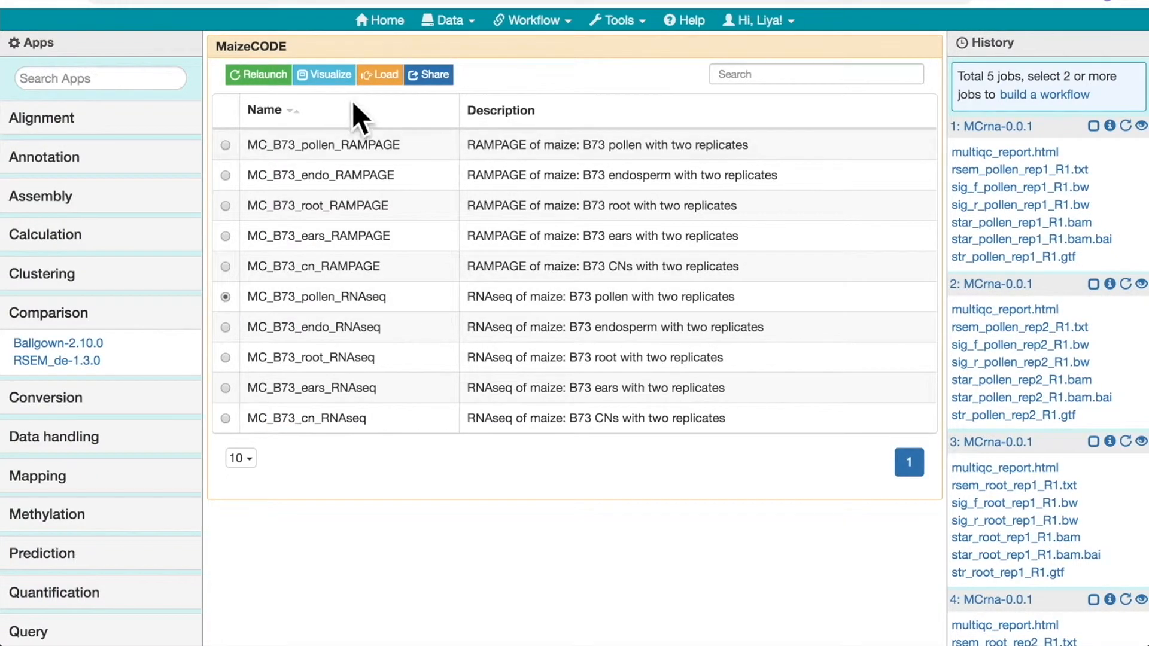
pyautogui.click(427, 75)
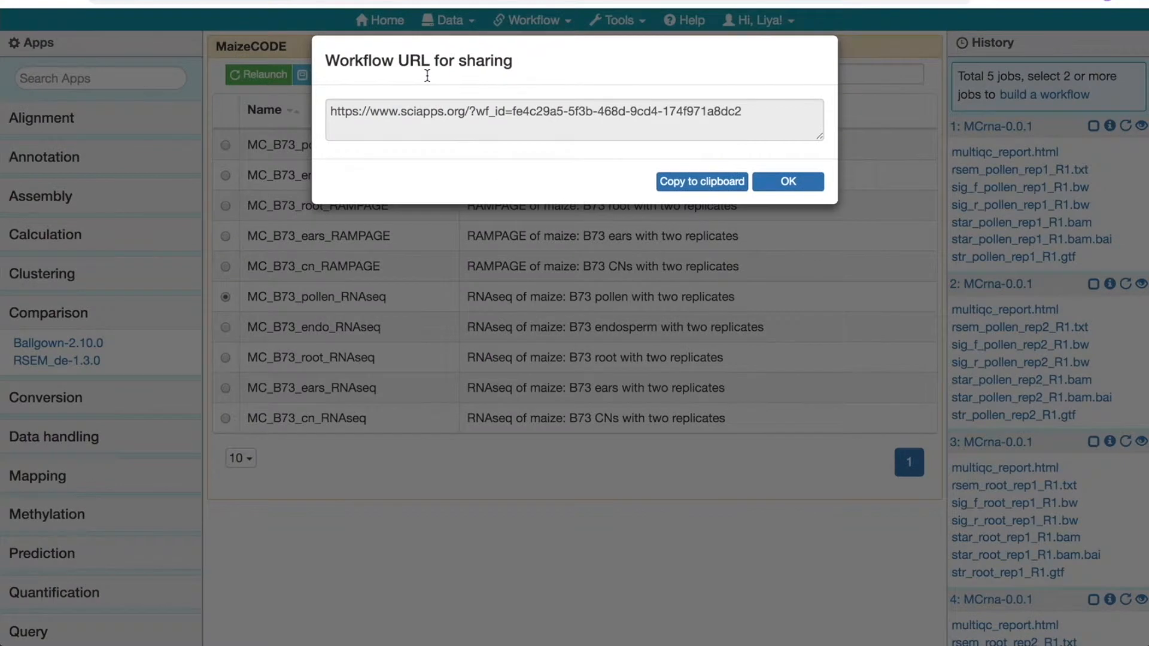
pyautogui.click(483, 104)
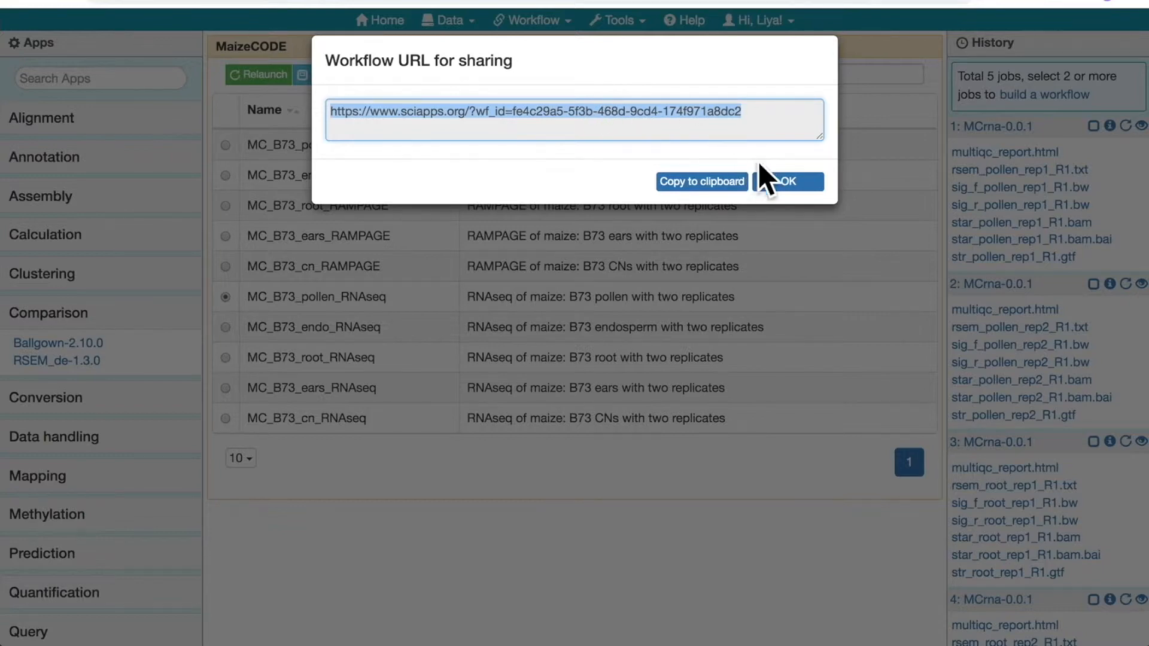
pyautogui.click(782, 181)
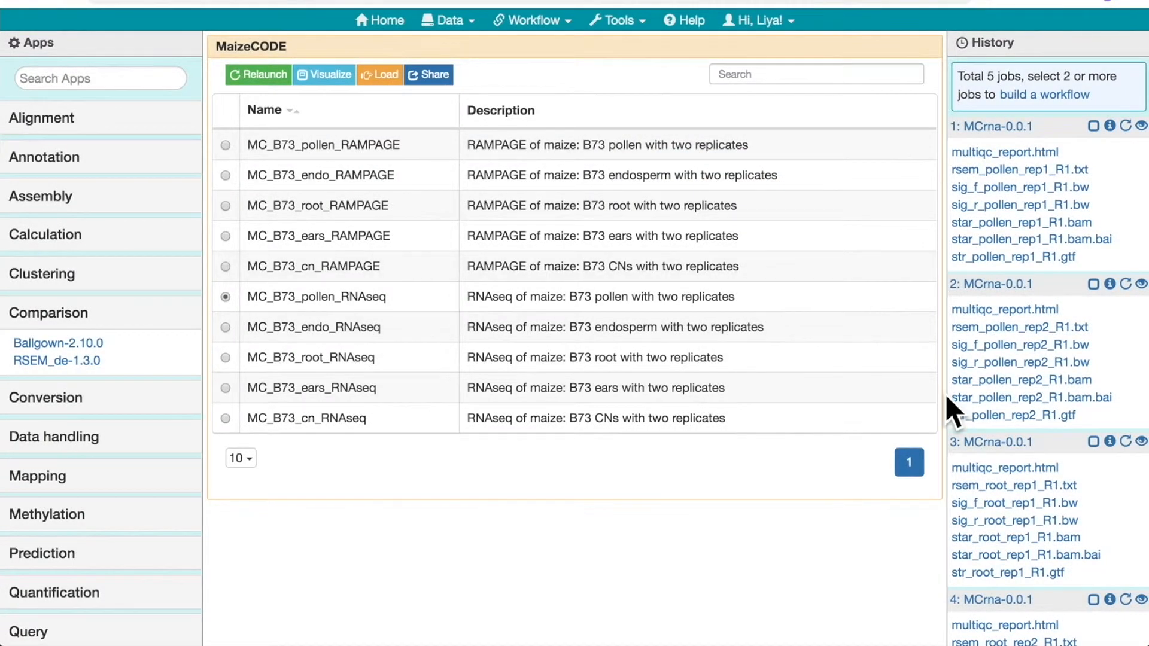
# Open the JBrowse genome browser, and look over the available MaizeCODE B73 tracks and the displayed signal tracks
pyautogui.click(633, 21)
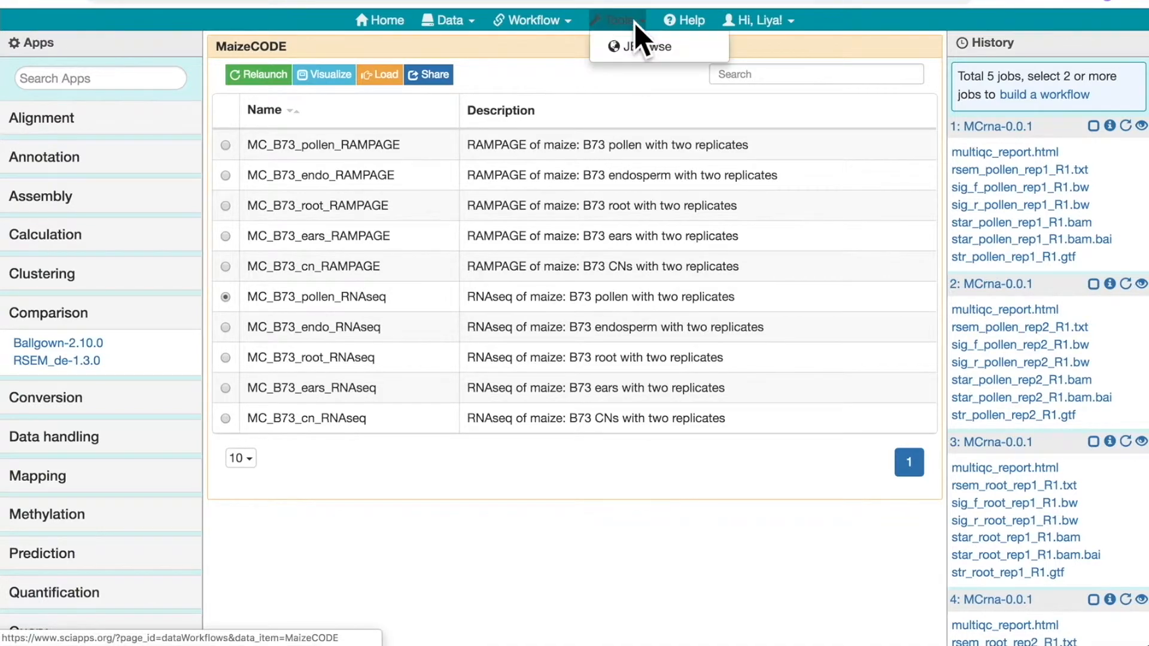
pyautogui.click(630, 47)
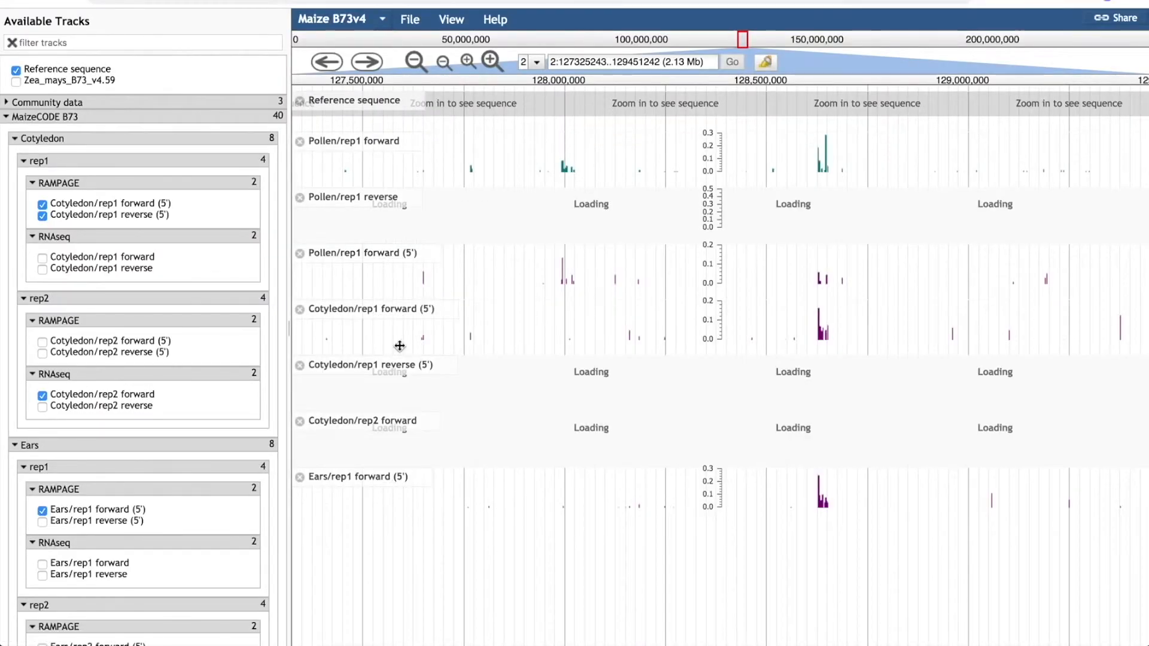
pyautogui.hscroll(-1, 400, 346)
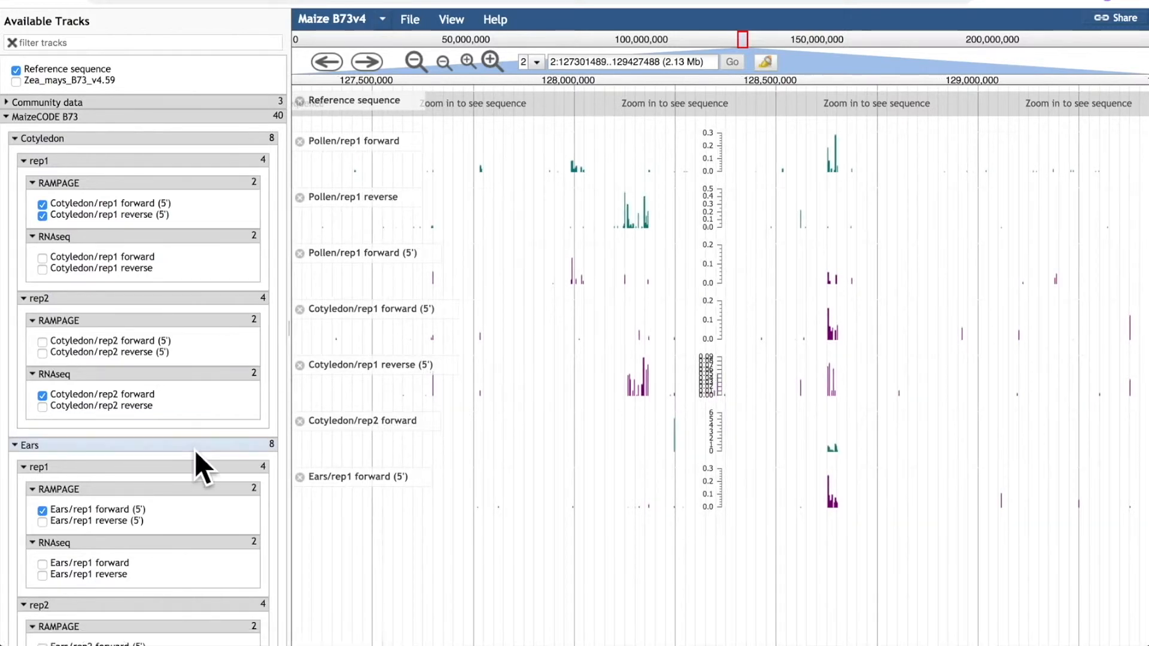
pyautogui.scroll(-5, 195, 450)
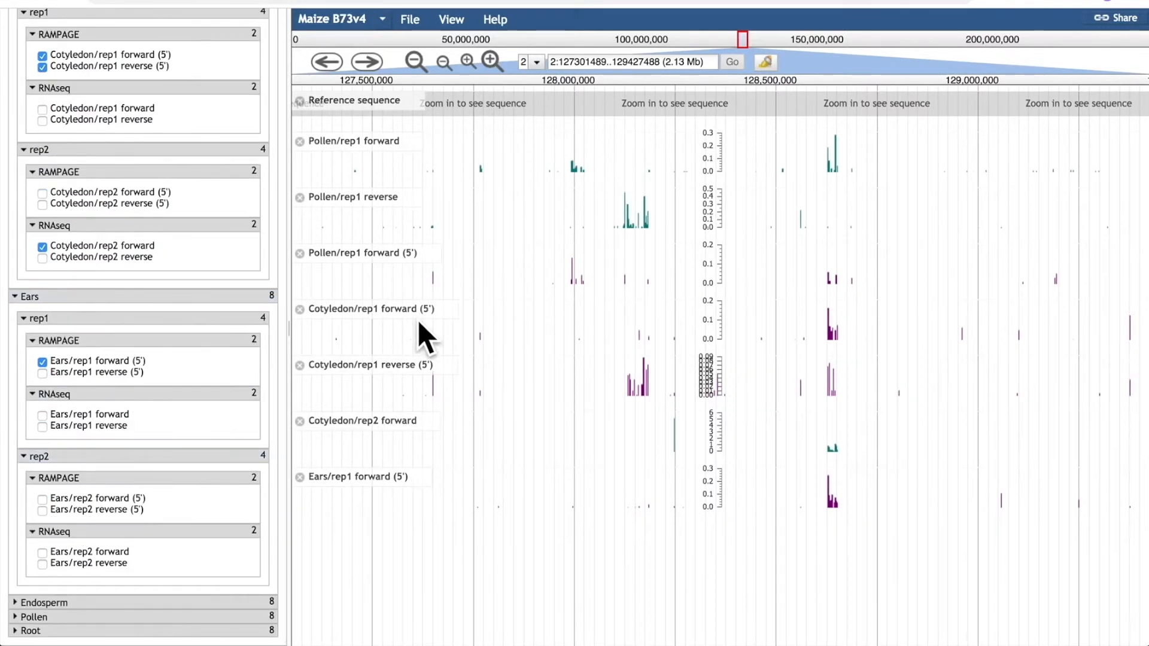
pyautogui.scroll(5, 211, 290)
pyautogui.scroll(-3, 383, 143)
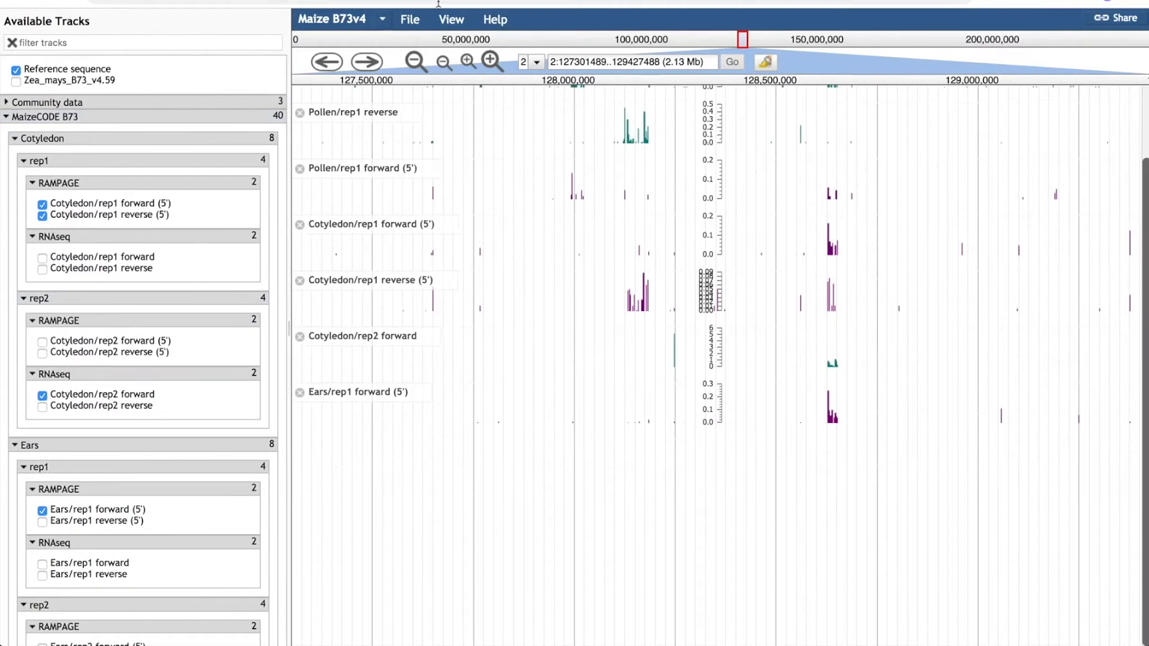
# Open the workflow details from a signal peak in the Pollen/rep1 reverse track, and examine its MCrna steps and parameters
pyautogui.moveTo(637, 138)
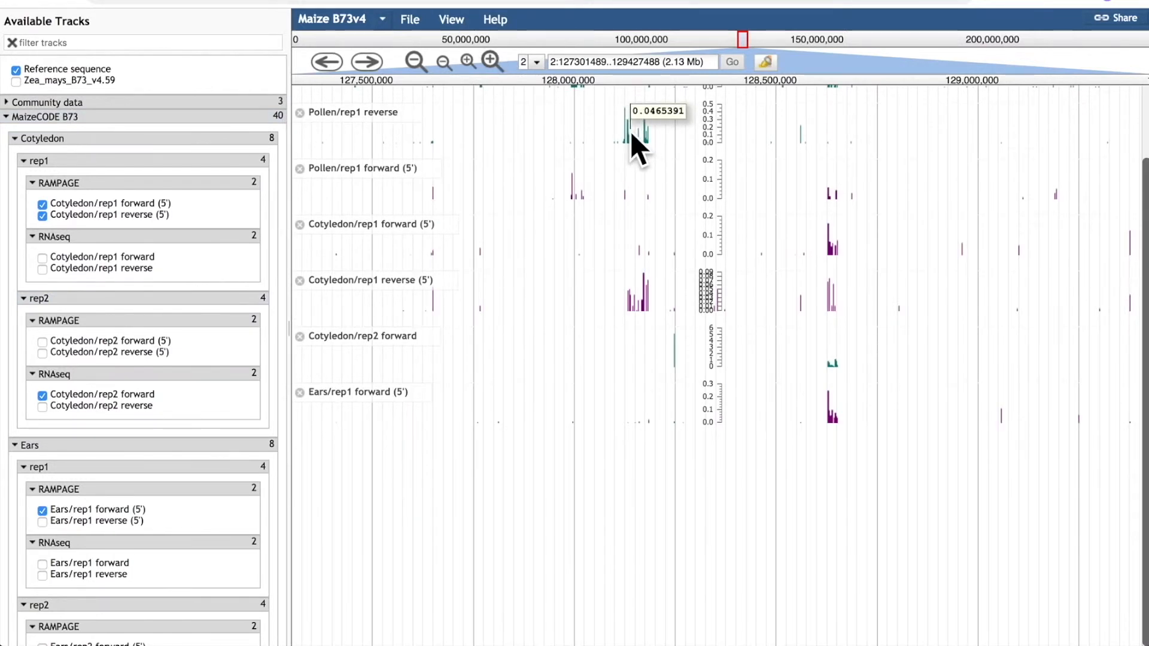
pyautogui.click(631, 133)
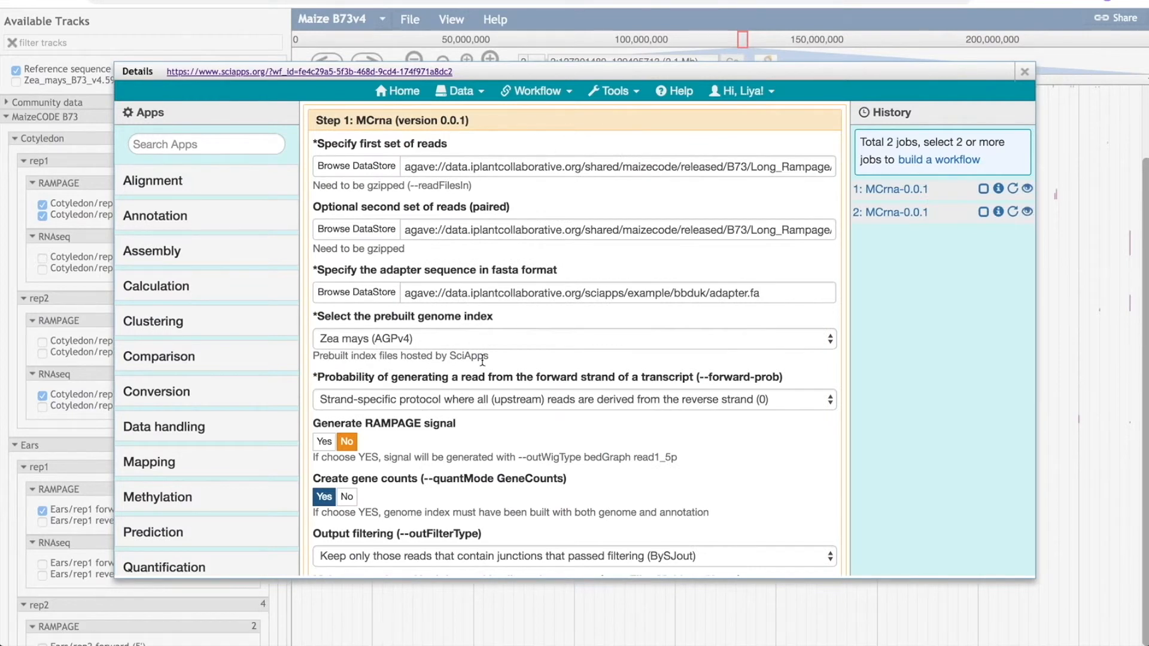
pyautogui.scroll(-7, 483, 359)
pyautogui.scroll(-15, 482, 359)
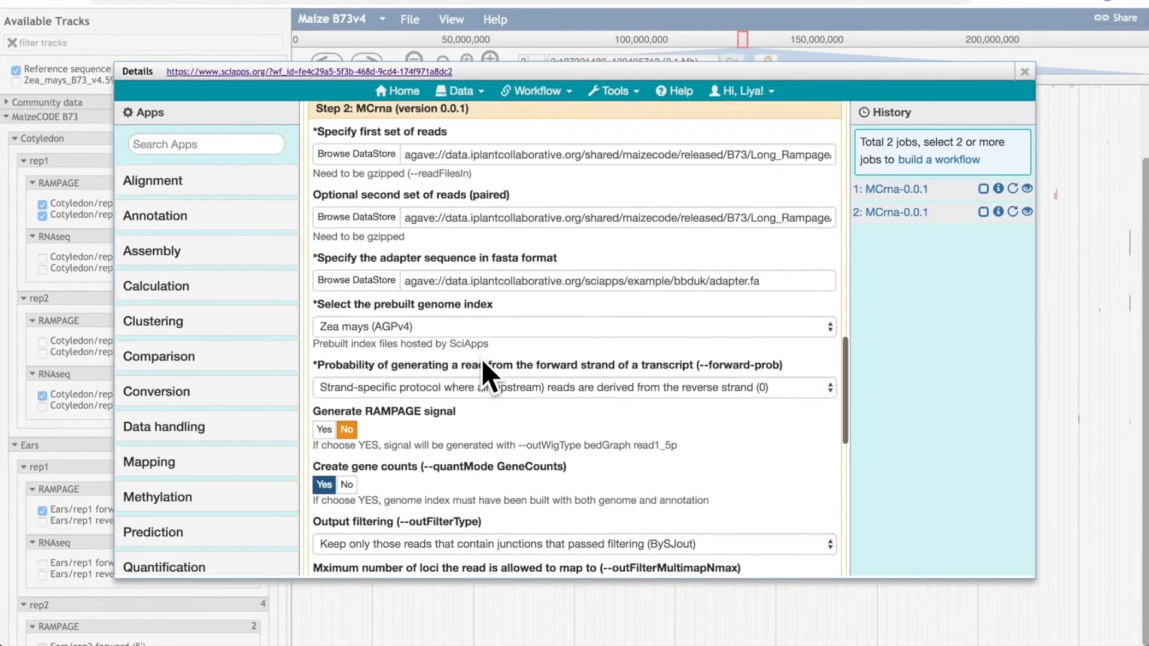
pyautogui.scroll(-3, 481, 359)
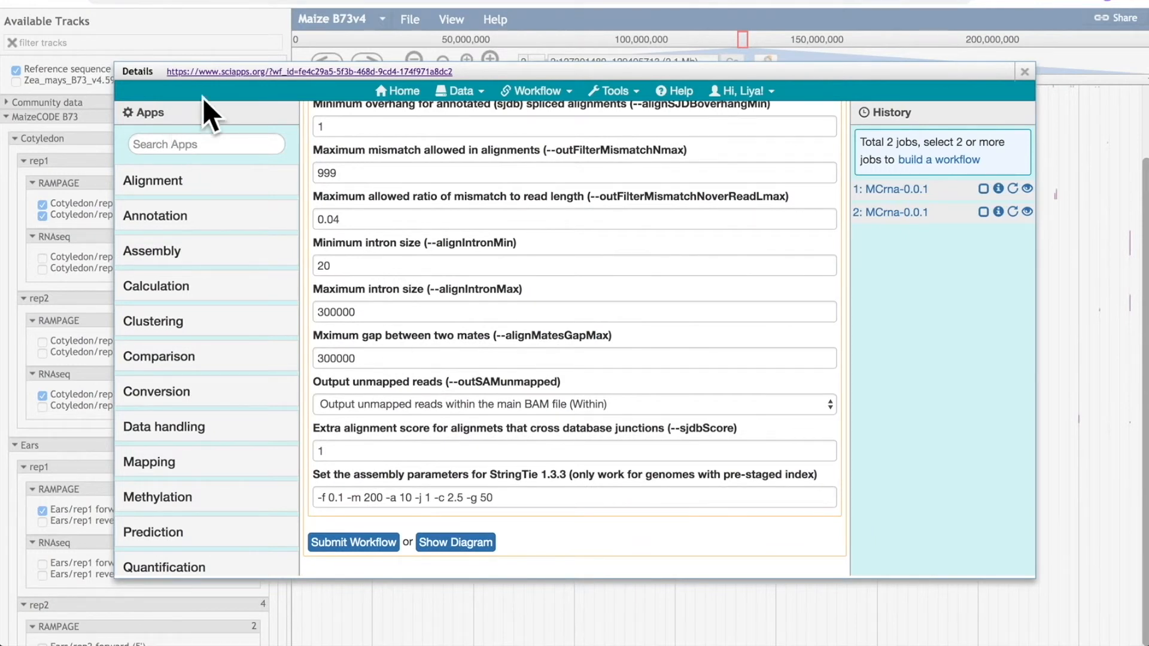
pyautogui.scroll(2, 702, 143)
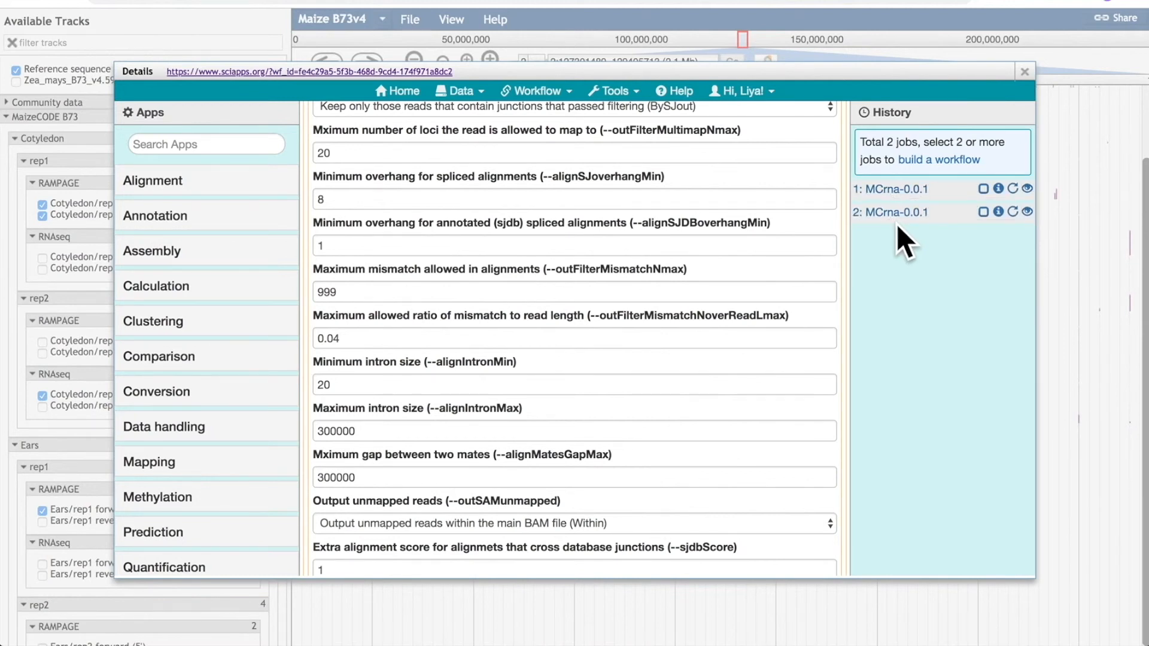
pyautogui.scroll(2, 665, 197)
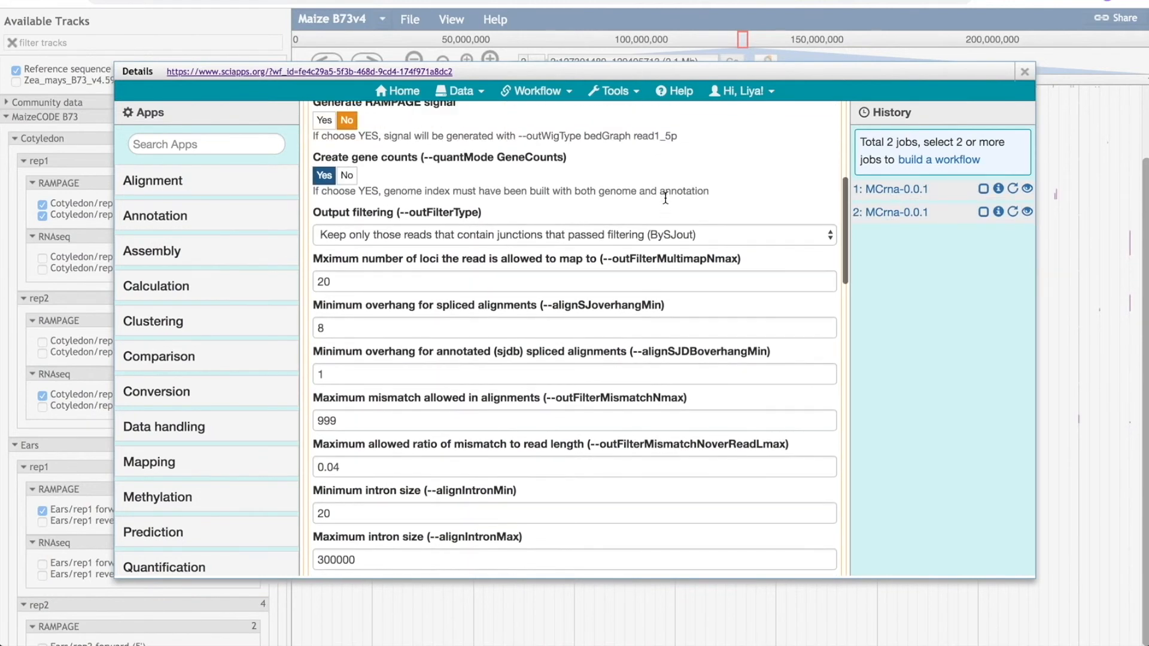